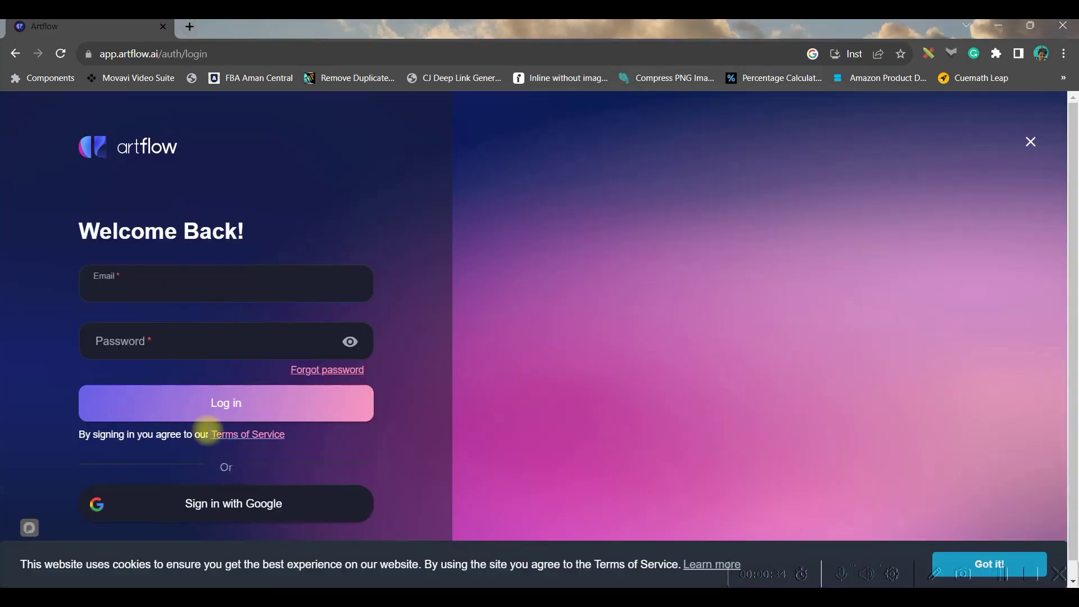
- Sign in to Artflow, accept the terms of service and open Image Studio
{"action": "left_click", "coordinate": [235, 513]}
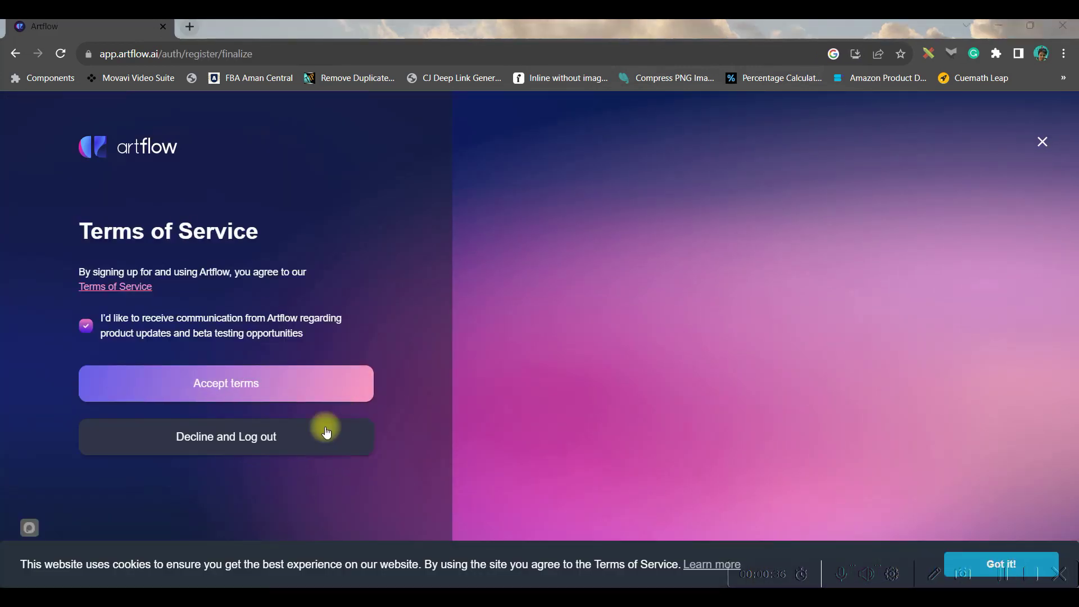
{"action": "left_click", "coordinate": [285, 384]}
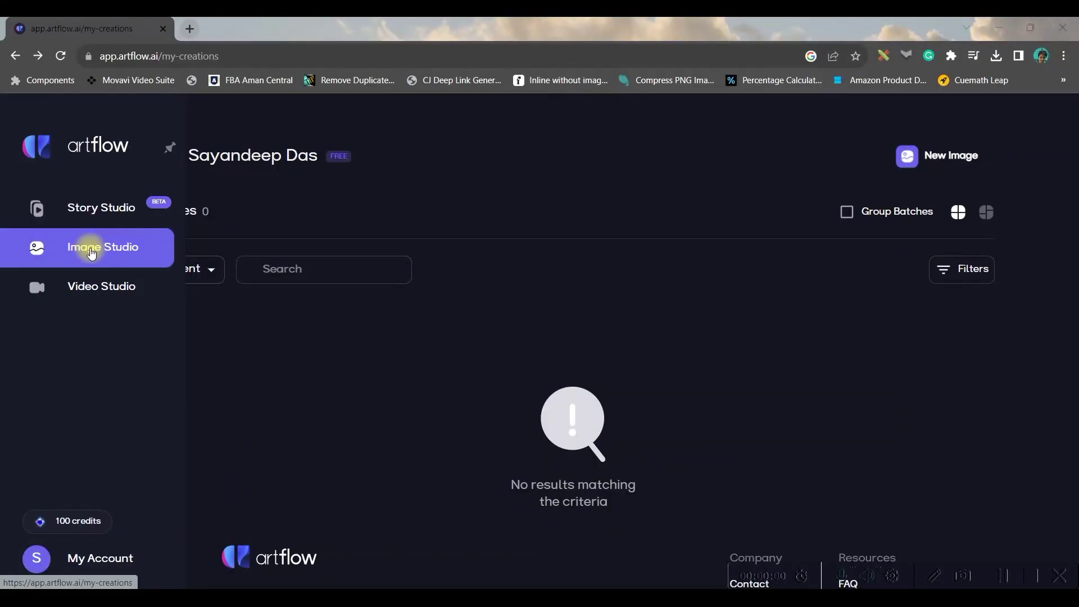
{"action": "left_click", "coordinate": [91, 253]}
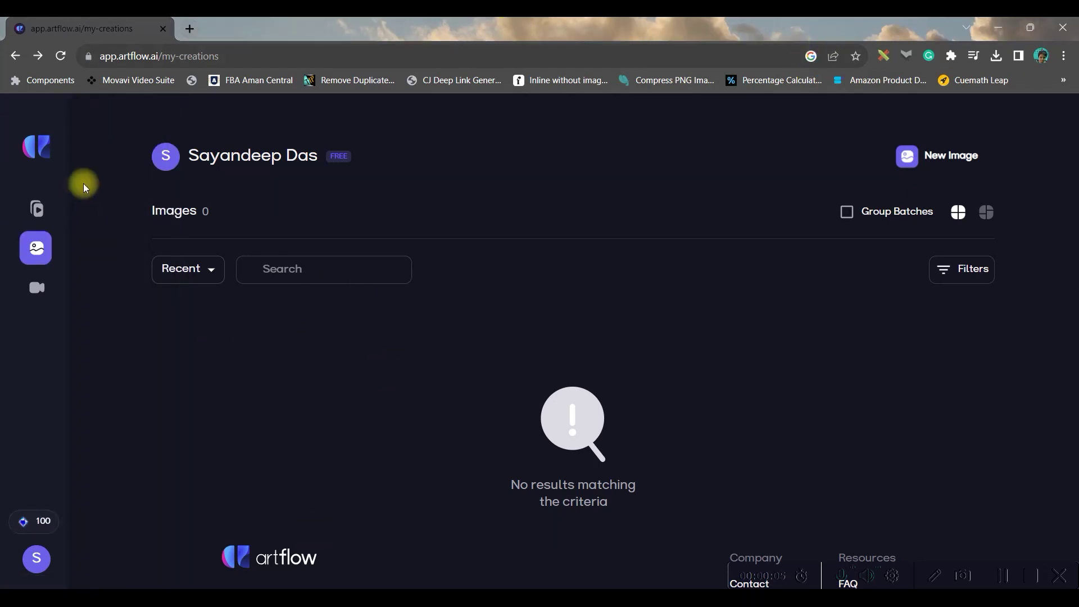
{"action": "left_click", "coordinate": [916, 162]}
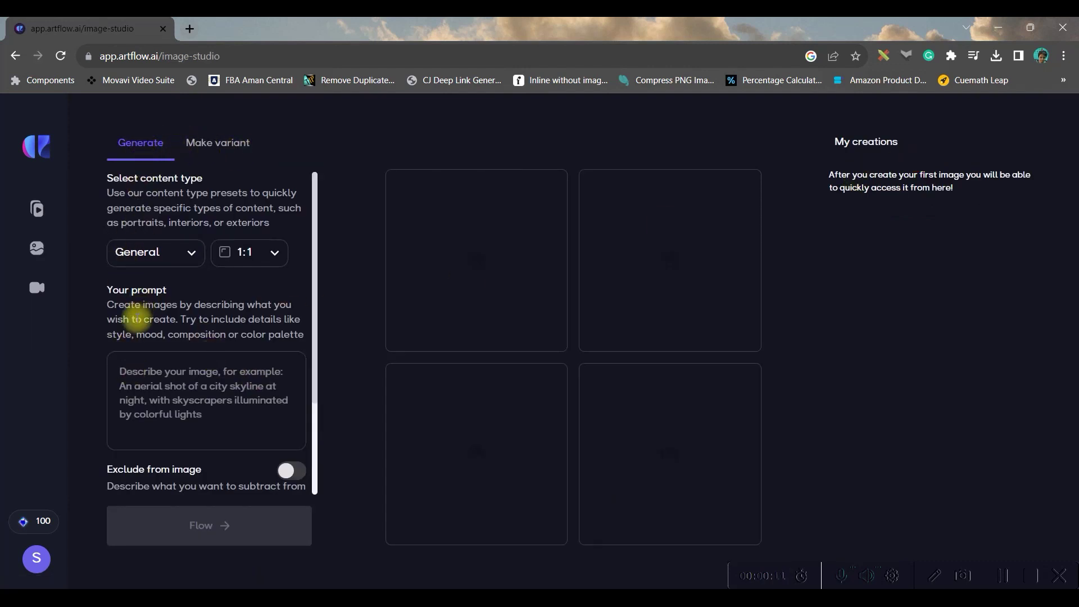
- Start a new image and cycle the content type through Interior, Exterior and Portrait
{"action": "left_click", "coordinate": [148, 386]}
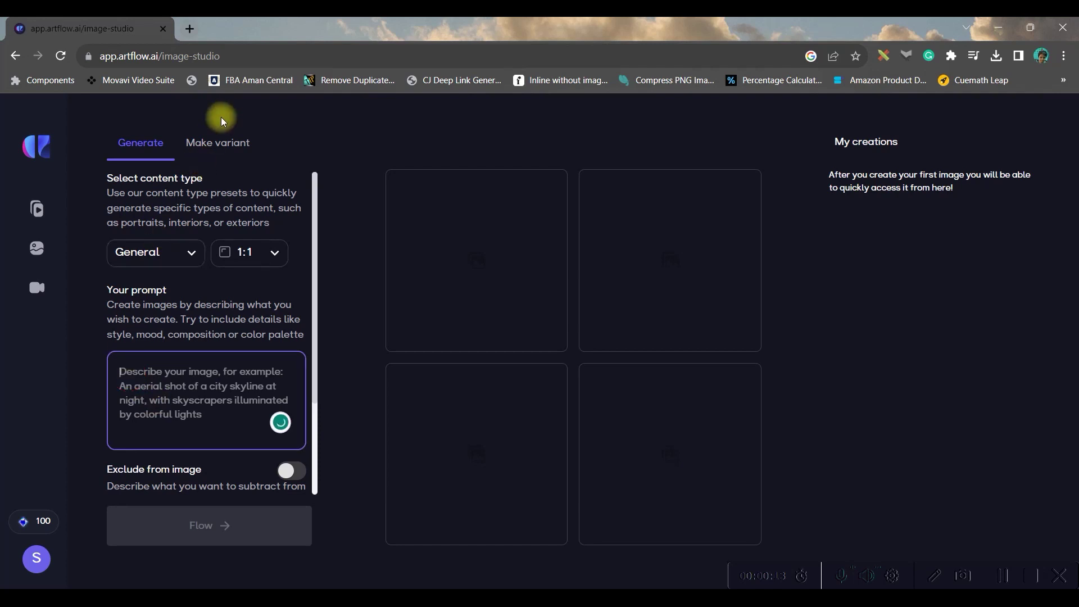
{"action": "left_click", "coordinate": [217, 141]}
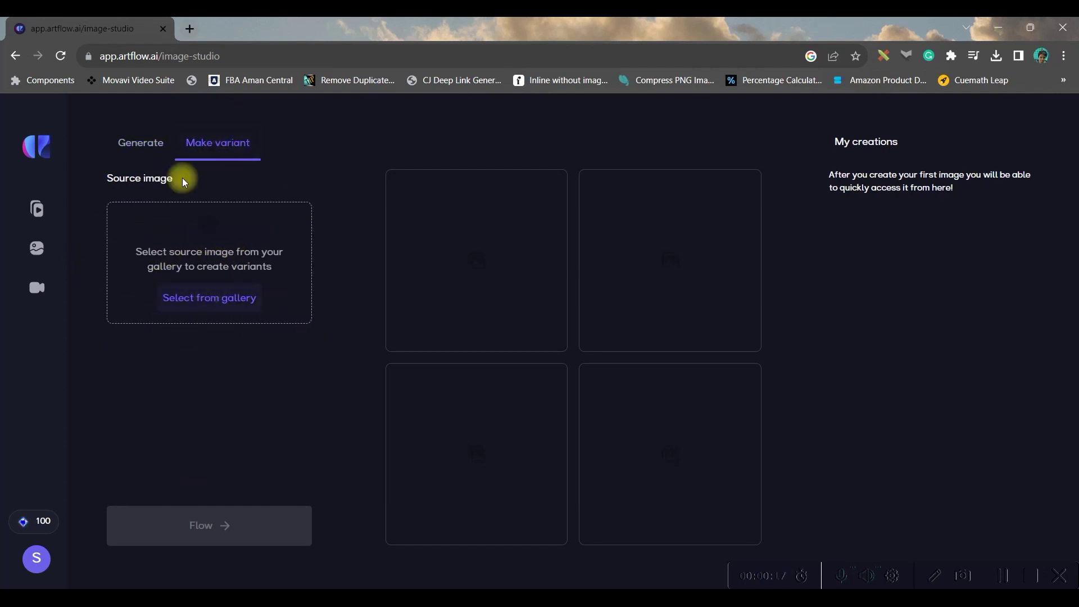
{"action": "left_click", "coordinate": [149, 145]}
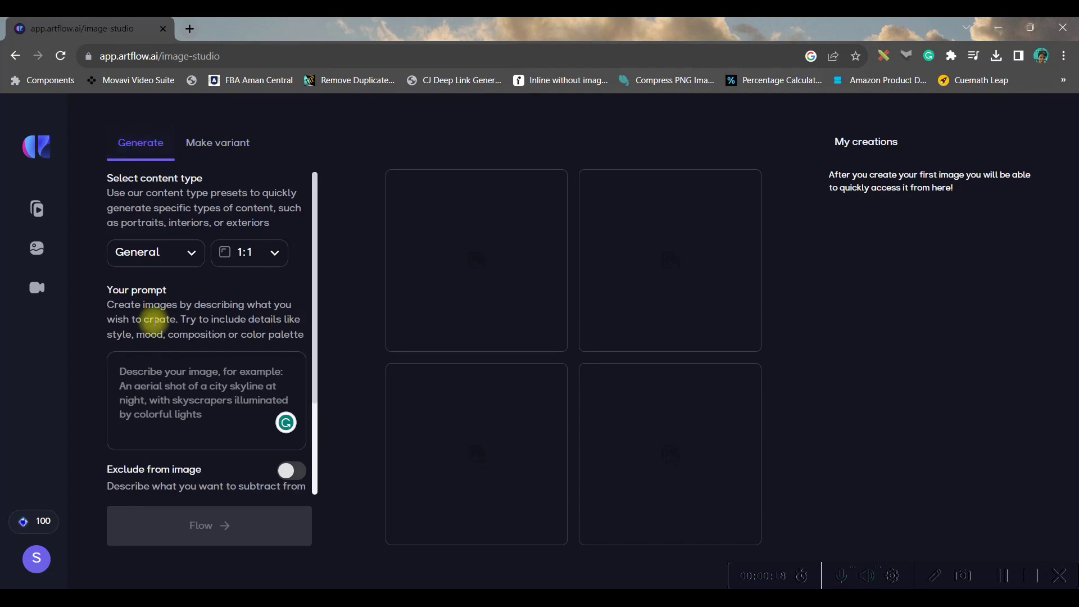
{"action": "left_click", "coordinate": [200, 258]}
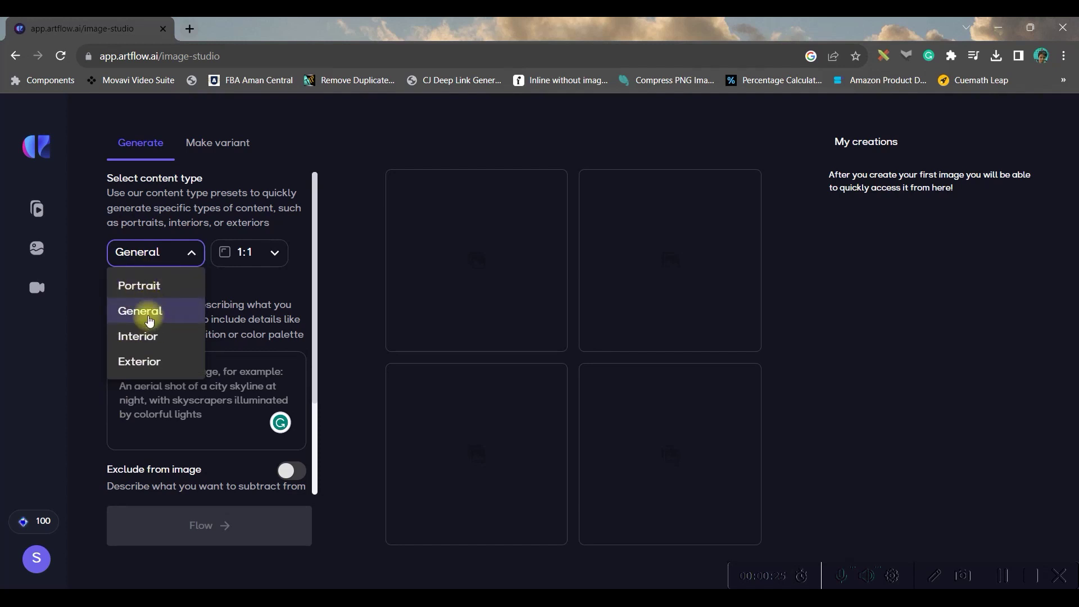
{"action": "left_click", "coordinate": [147, 344]}
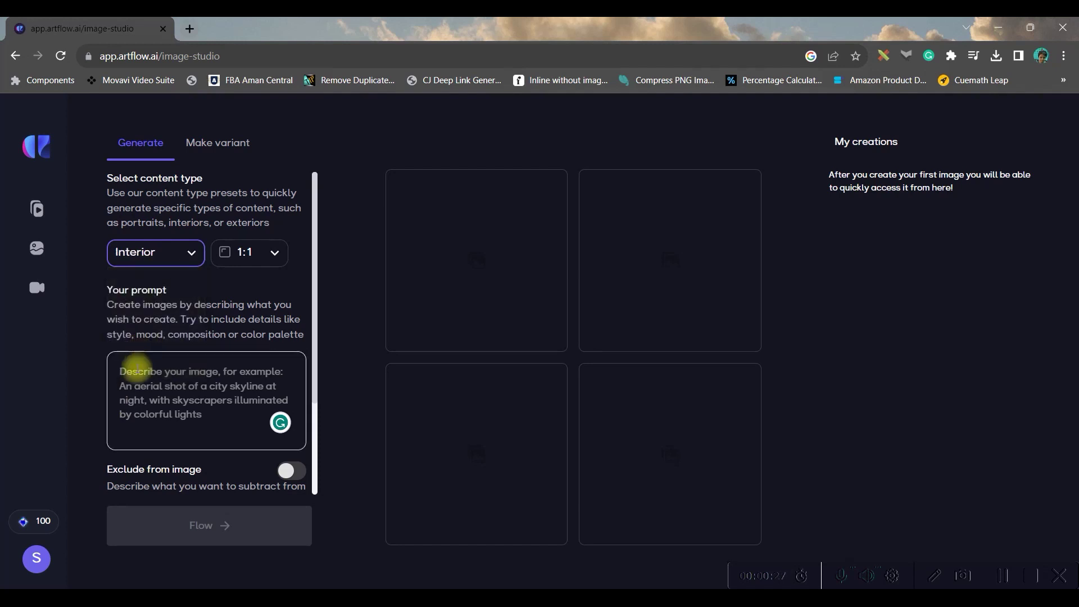
{"action": "left_click", "coordinate": [135, 252]}
{"action": "left_click", "coordinate": [144, 367]}
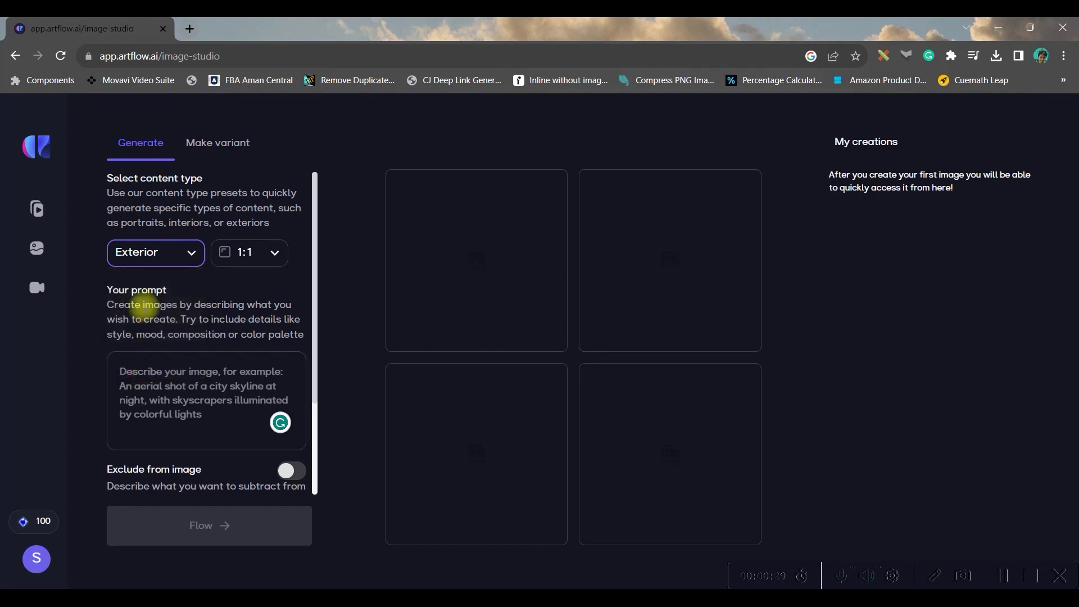
{"action": "left_click", "coordinate": [144, 252]}
{"action": "left_click", "coordinate": [138, 286]}
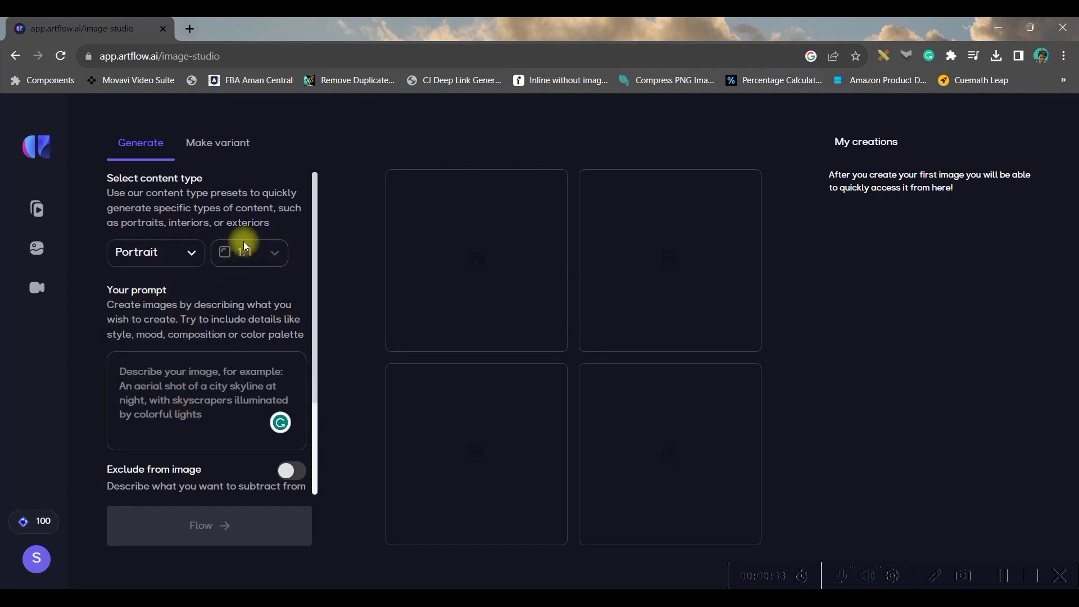
- Compare General and Interior content types and aspect ratios, settling on Portrait at 1:1
{"action": "left_click", "coordinate": [172, 254]}
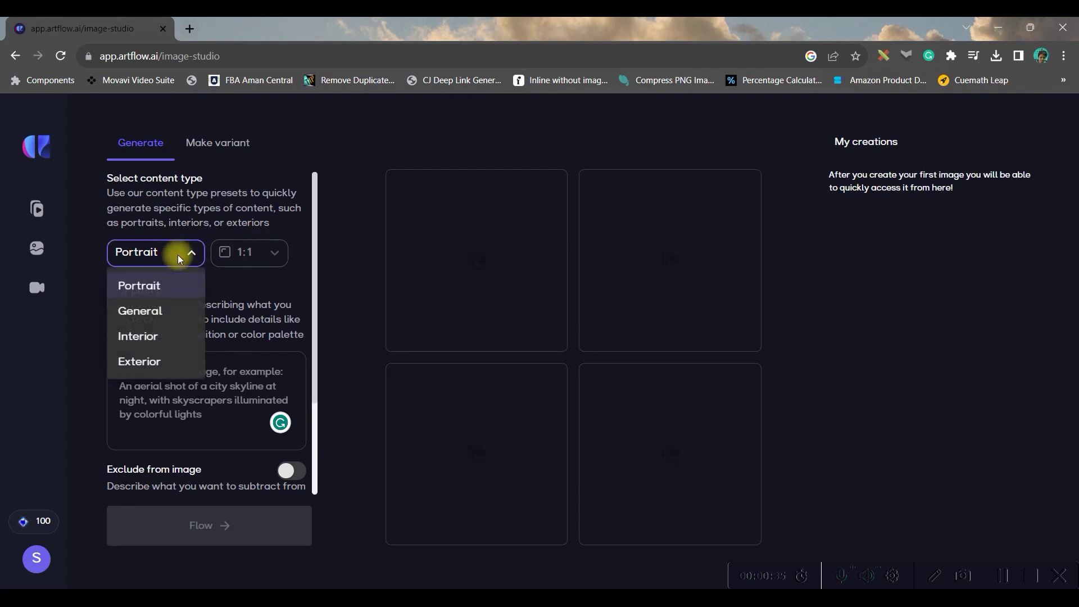
{"action": "left_click", "coordinate": [144, 310]}
{"action": "left_click", "coordinate": [247, 252]}
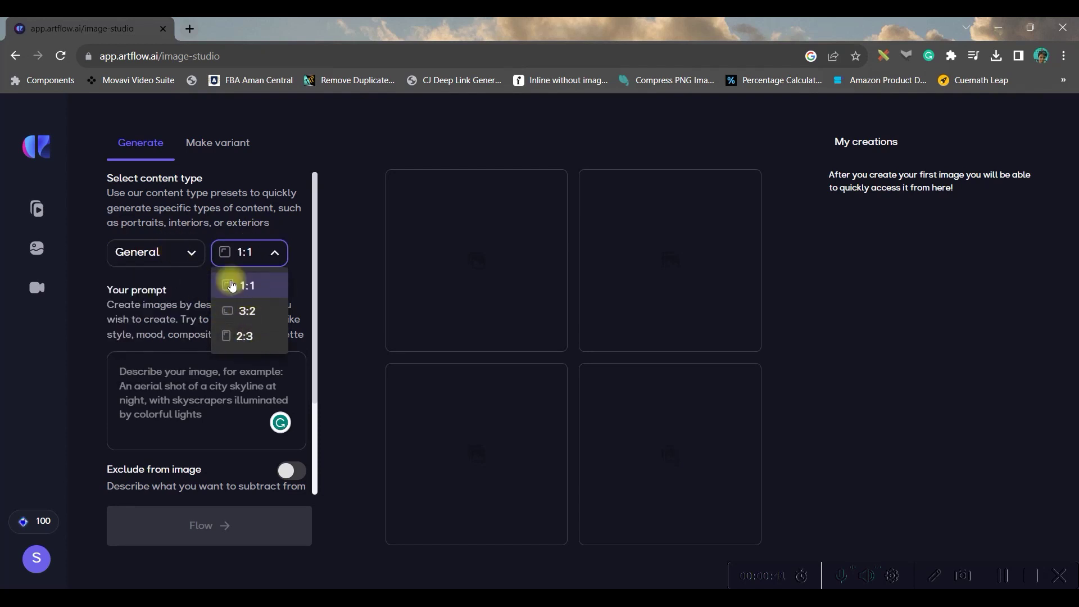
{"action": "left_click", "coordinate": [173, 252]}
{"action": "left_click", "coordinate": [192, 252]}
{"action": "left_click", "coordinate": [192, 344]}
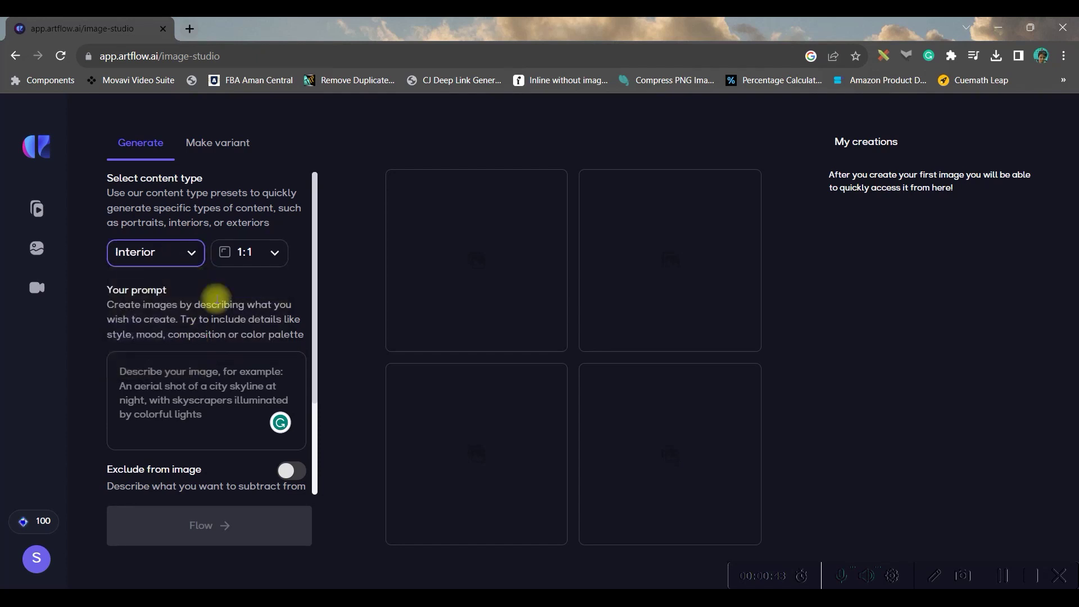
{"action": "left_click", "coordinate": [270, 251]}
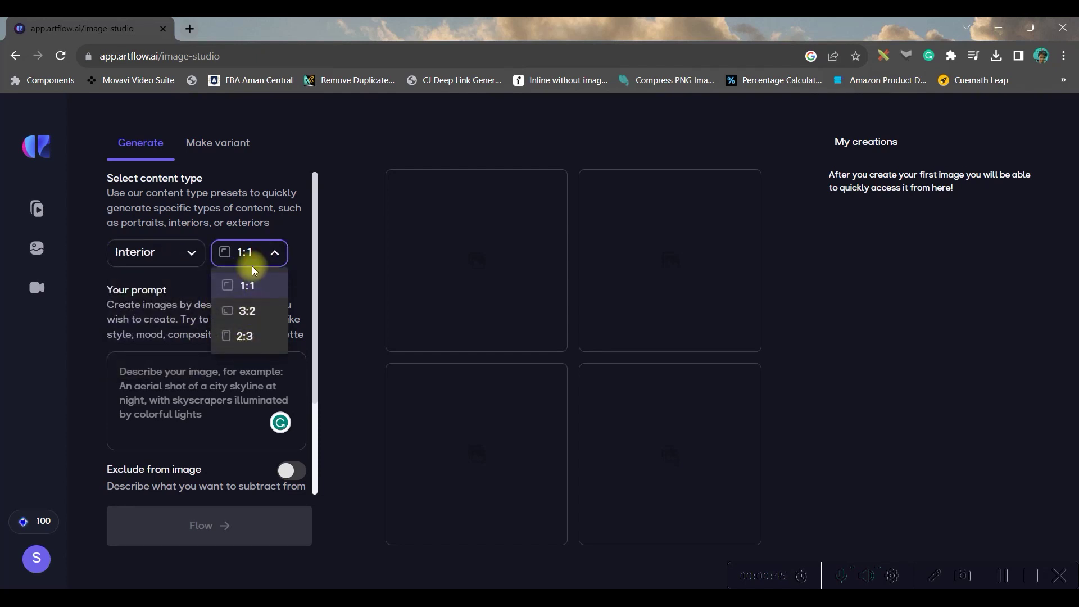
{"action": "left_click", "coordinate": [252, 311]}
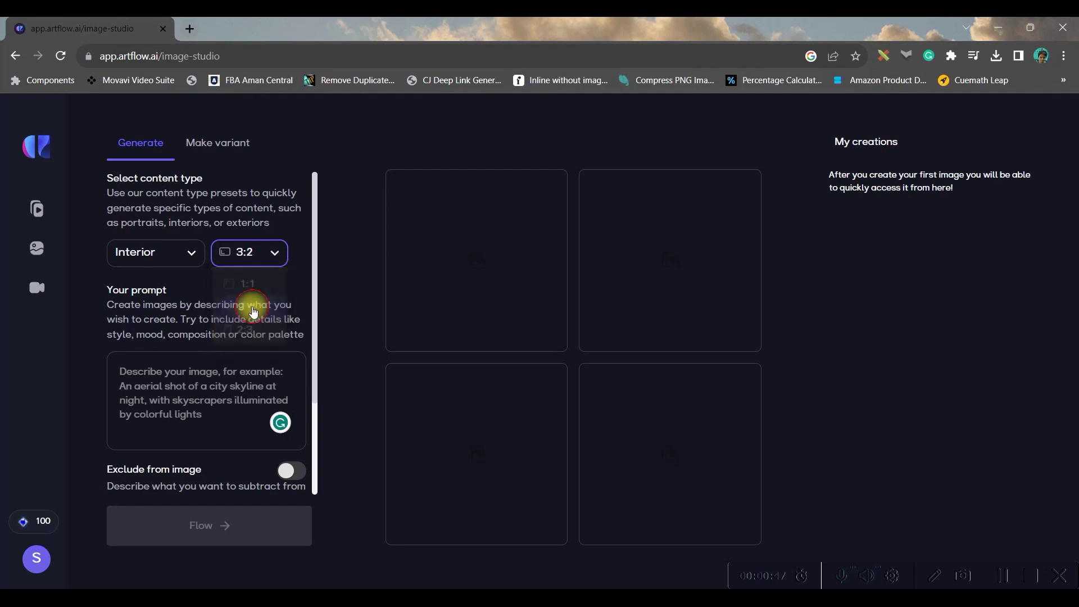
{"action": "left_click", "coordinate": [187, 252]}
{"action": "left_click", "coordinate": [176, 296]}
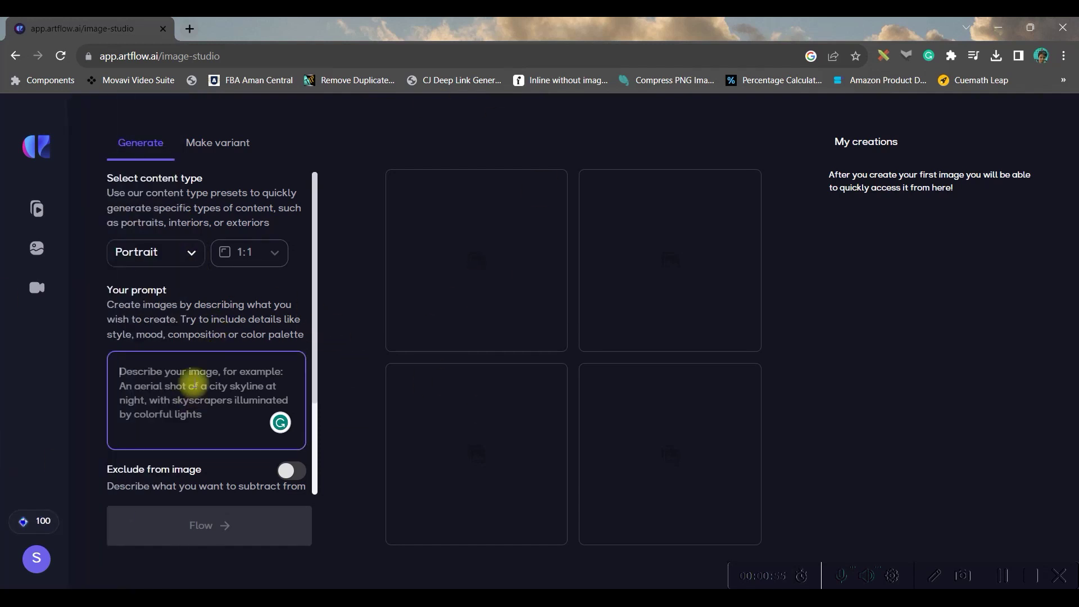
- Paste the ginger female paladin on a burning battlefield prompt, leaving Exclude from image off
{"action": "left_click", "coordinate": [1004, 580]}
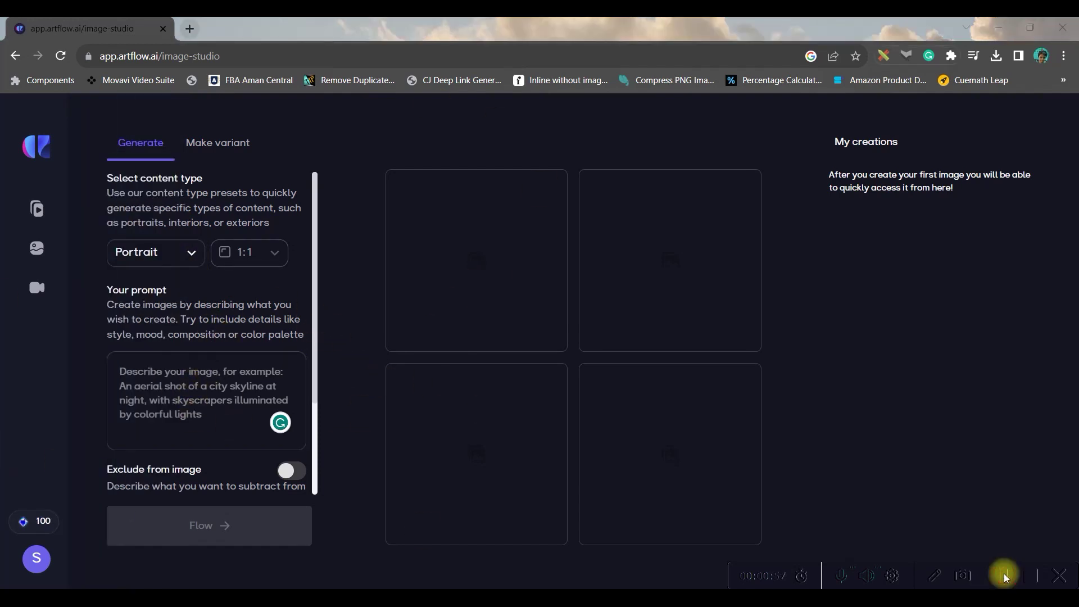
{"action": "left_click", "coordinate": [131, 372]}
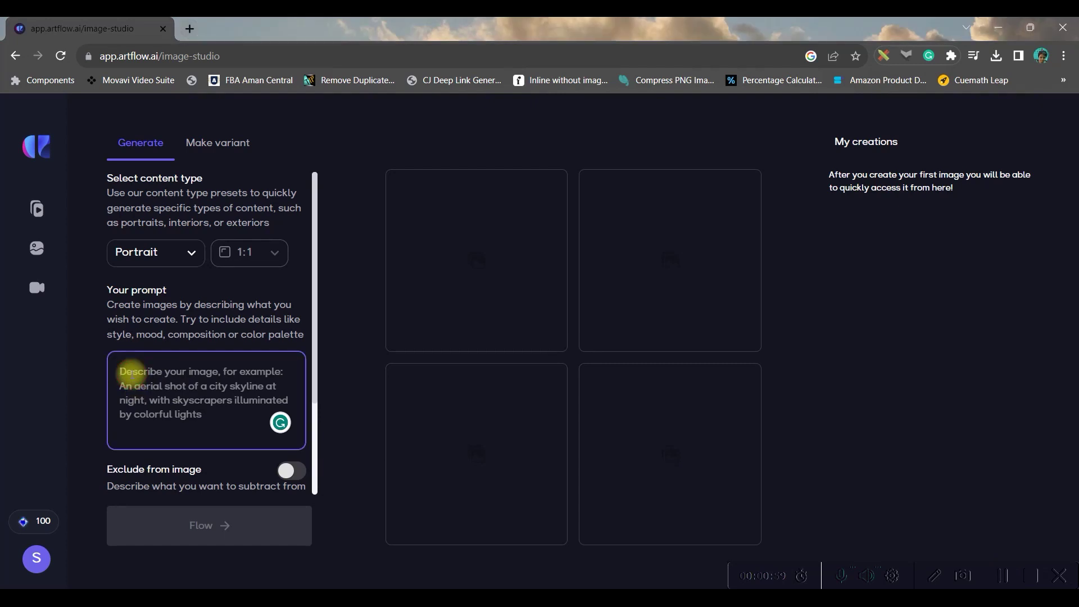
{"action": "type", "text": "detailed illustration of ginger female divine paladin wearing full plate armor, heavily damaged armor, standing sad on a battlefield, battlefield on fire as background, dirt, misery and decadence, dark ambient, art by MaatFer, tetradic colors"}
{"action": "scroll", "coordinate": [191, 399], "scroll_direction": "up", "scroll_amount": 3}
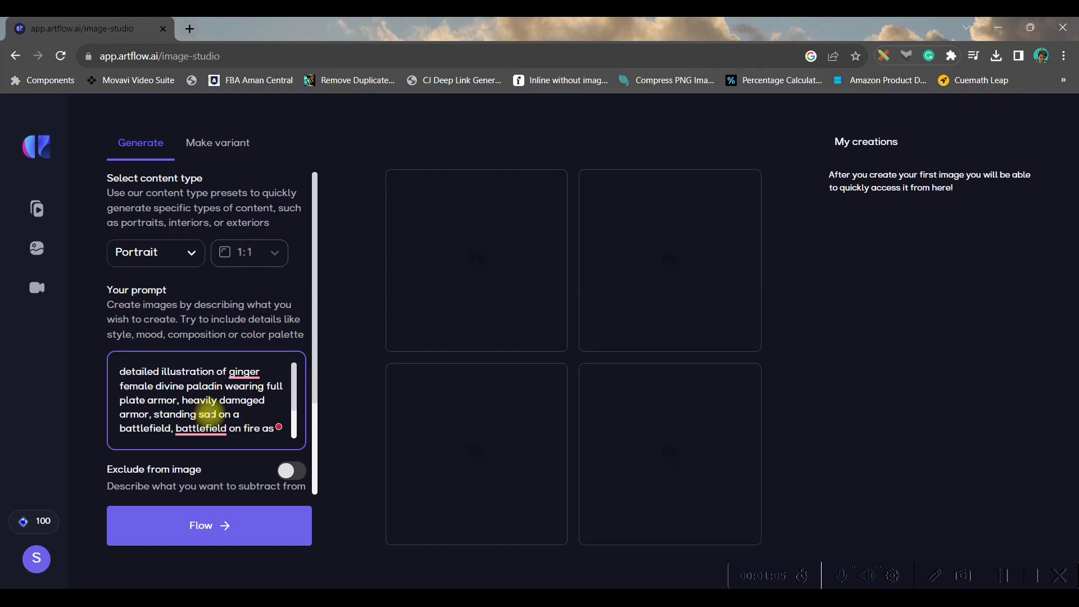
{"action": "scroll", "coordinate": [239, 429], "scroll_direction": "down", "scroll_amount": 2}
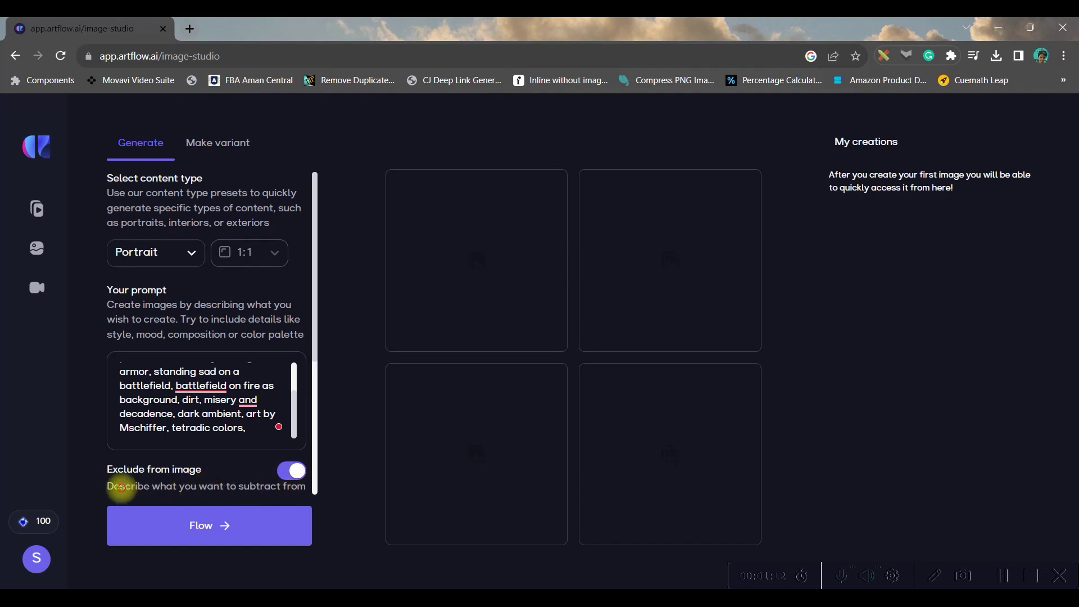
{"action": "left_click_drag", "start_coordinate": [107, 486], "coordinate": [270, 522]}
{"action": "left_click", "coordinate": [168, 455]}
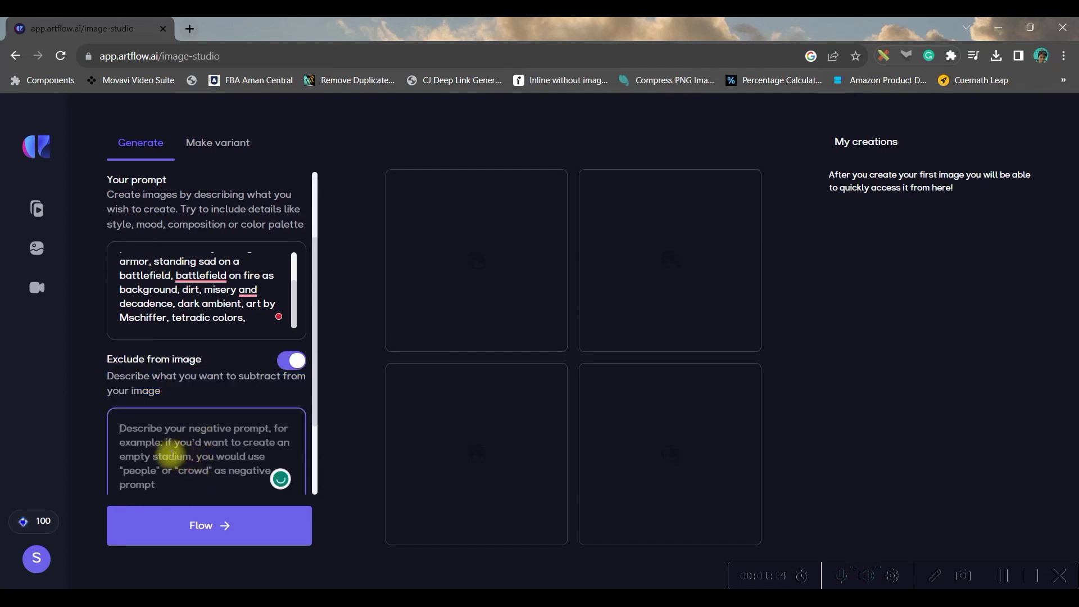
{"action": "left_click", "coordinate": [1005, 578]}
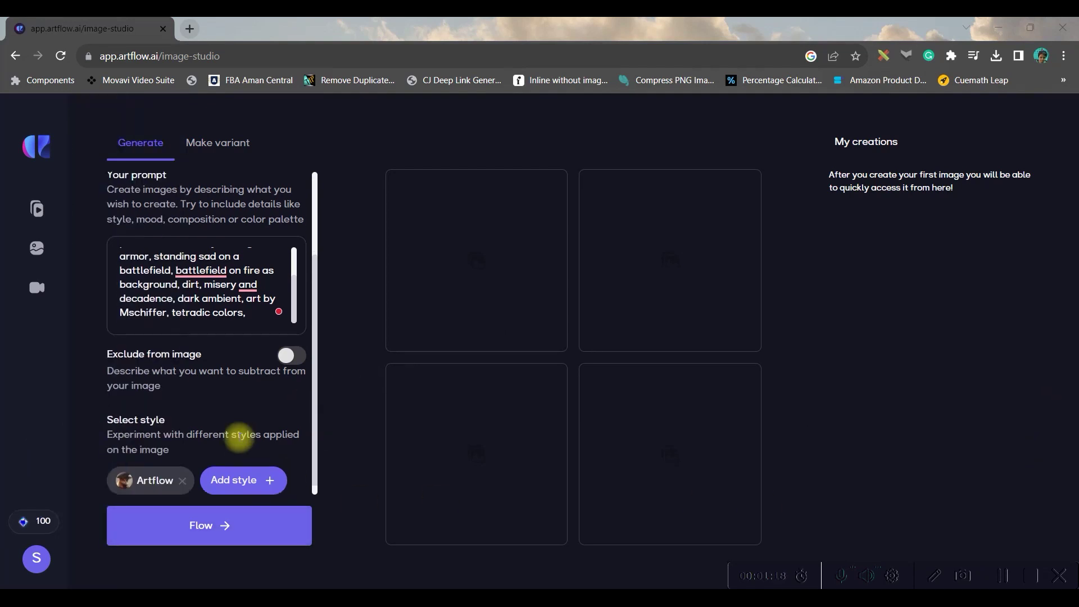
{"action": "scroll", "coordinate": [236, 449], "scroll_direction": "down", "scroll_amount": 1}
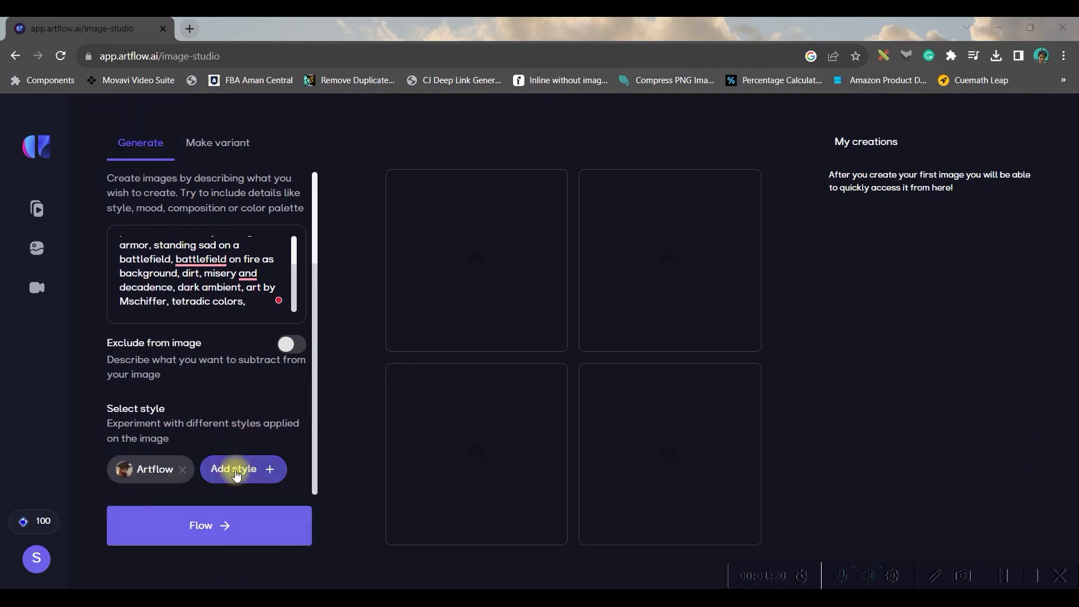
- Pick Cyberpunk from the style list and run Flow to generate the images
{"action": "left_click", "coordinate": [236, 469]}
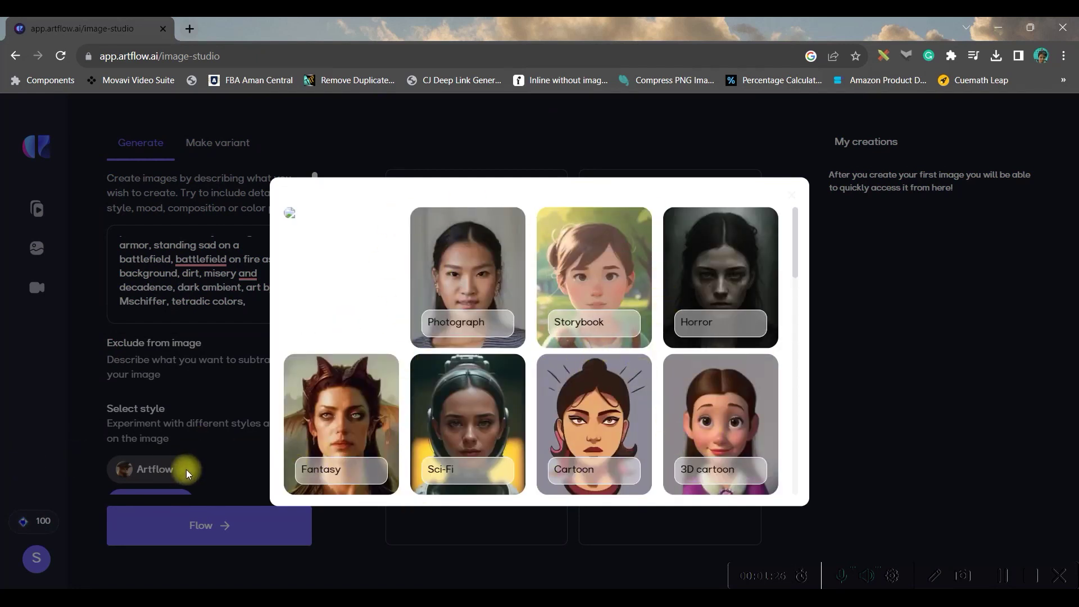
{"action": "scroll", "coordinate": [495, 332], "scroll_direction": "down", "scroll_amount": 3}
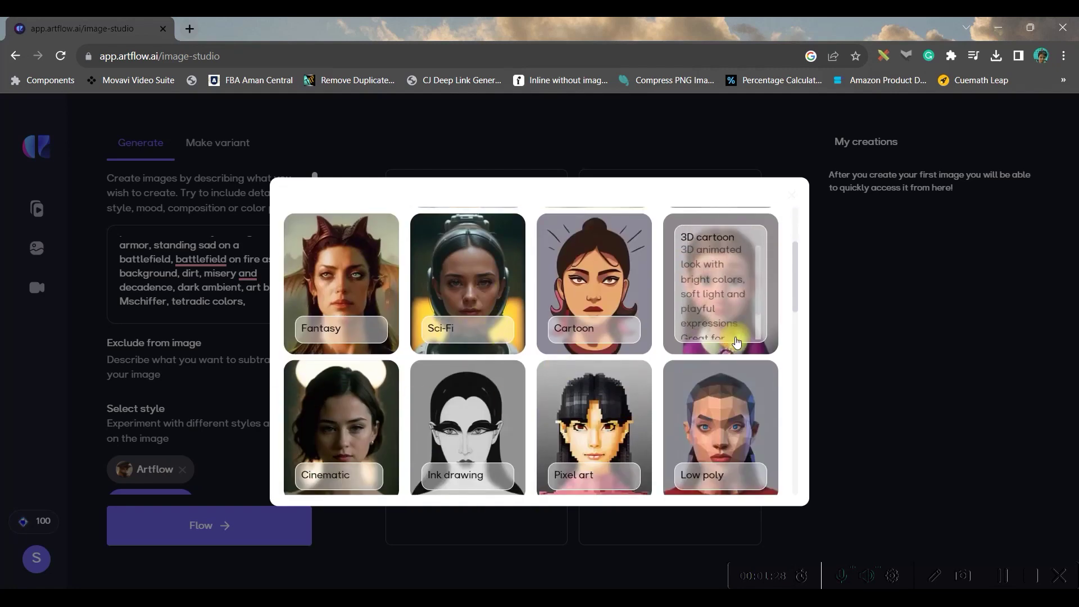
{"action": "mouse_move", "coordinate": [324, 322]}
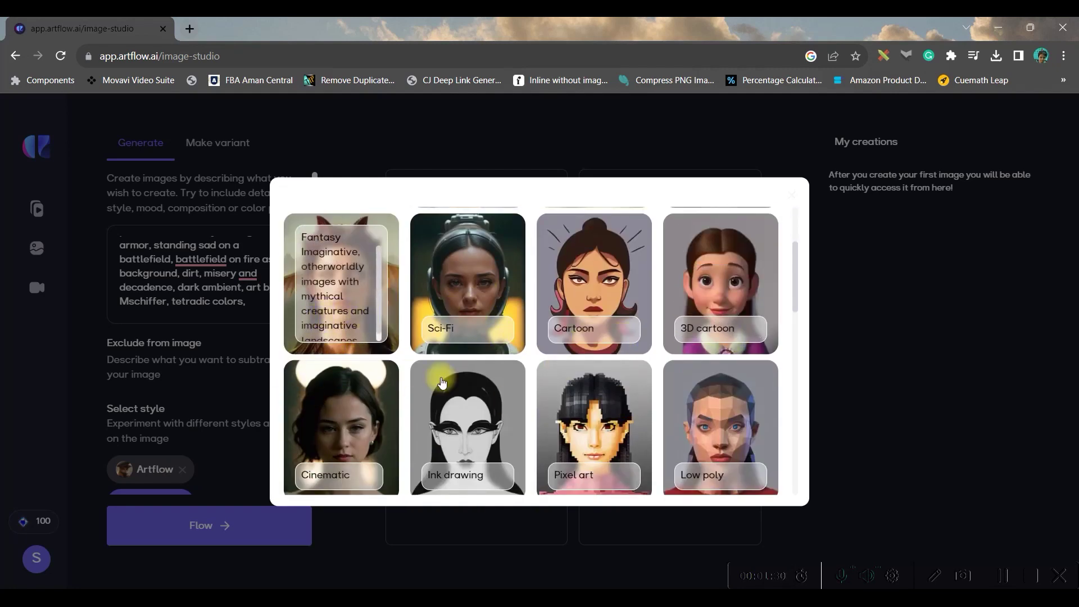
{"action": "scroll", "coordinate": [442, 378], "scroll_direction": "down", "scroll_amount": 5}
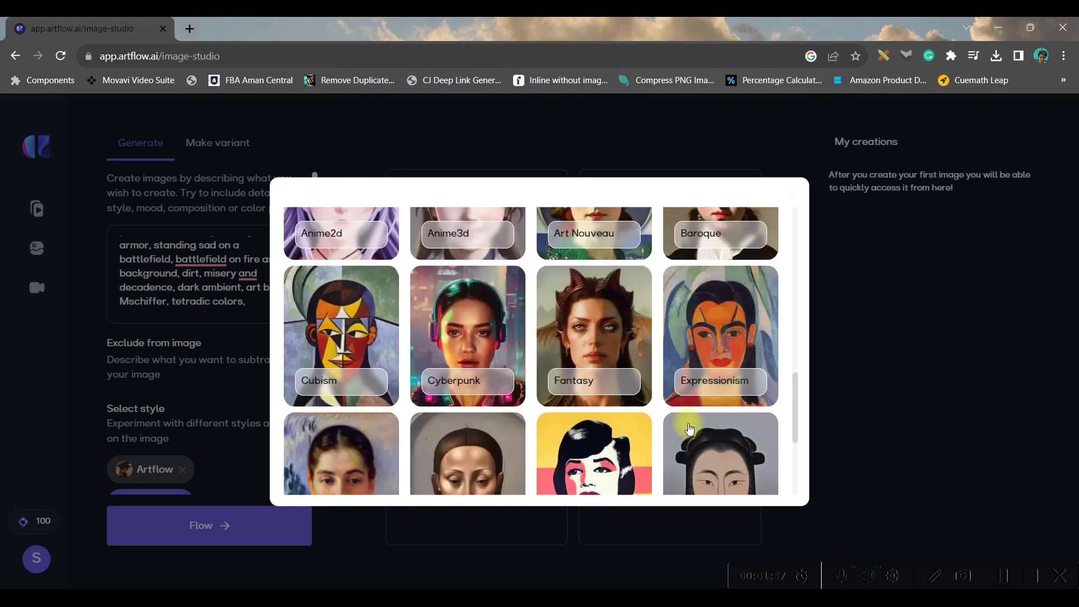
{"action": "left_click", "coordinate": [462, 366]}
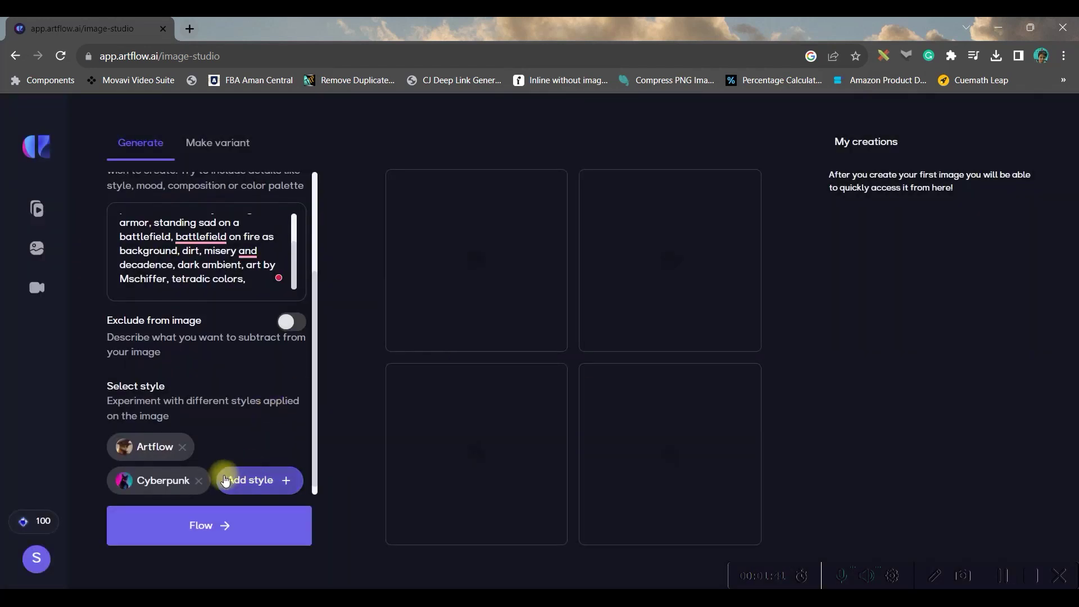
{"action": "left_click", "coordinate": [214, 529]}
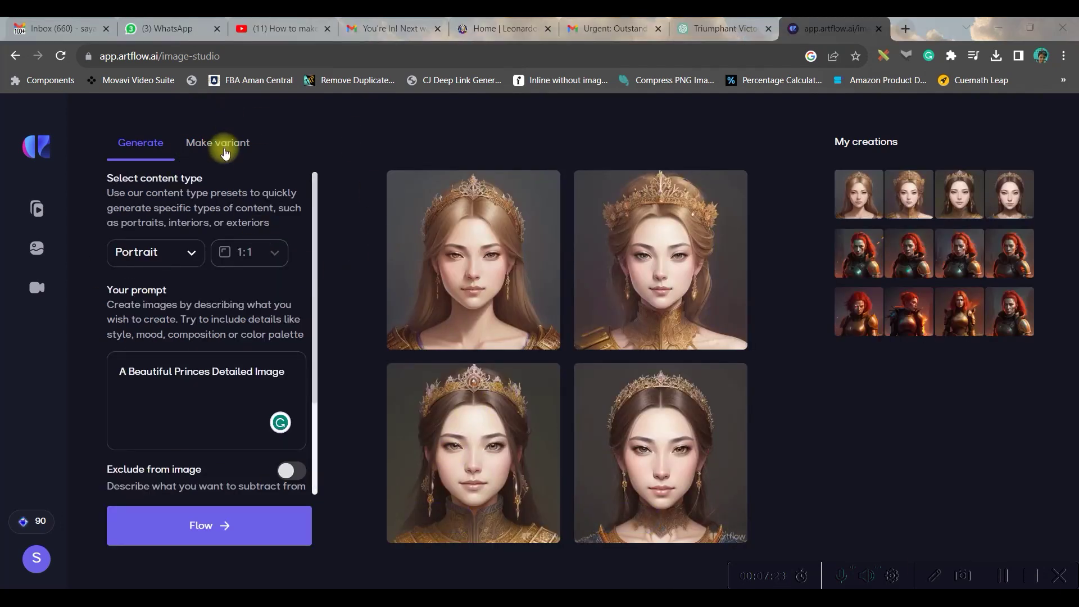
- Switch to Make variant and open the first princess portrait's detail page
{"action": "left_click", "coordinate": [223, 150]}
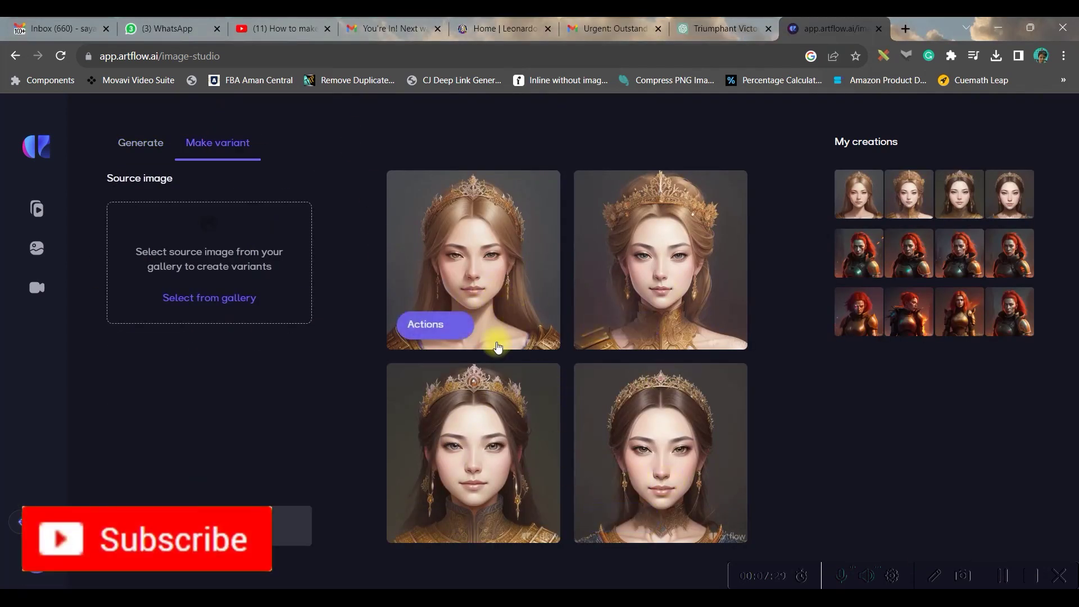
{"action": "left_click", "coordinate": [481, 272]}
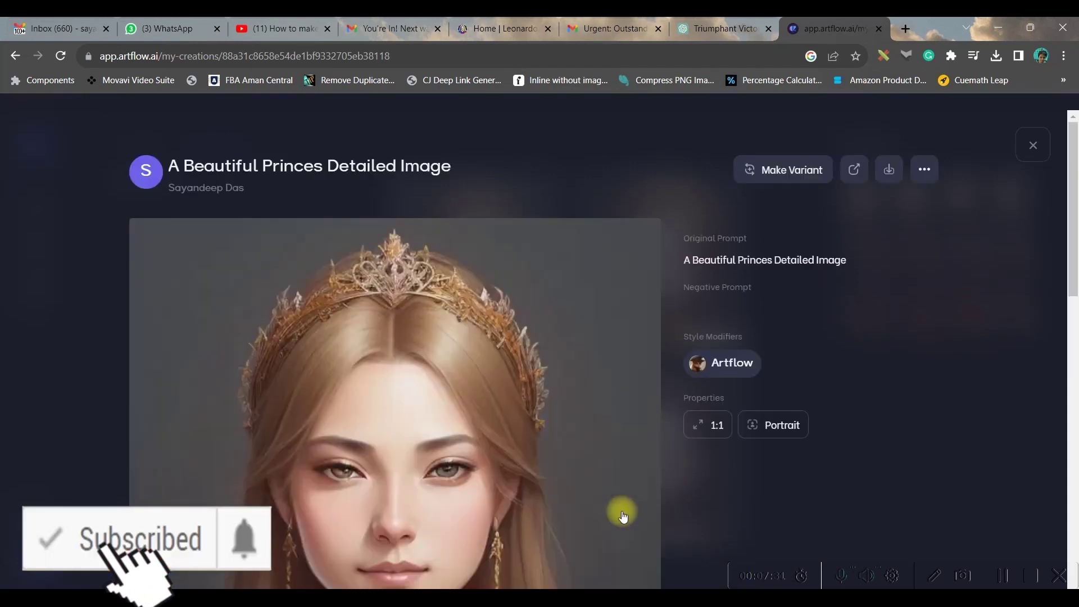
{"action": "scroll", "coordinate": [517, 461], "scroll_direction": "down", "scroll_amount": 7}
{"action": "scroll", "coordinate": [618, 225], "scroll_direction": "up", "scroll_amount": 4}
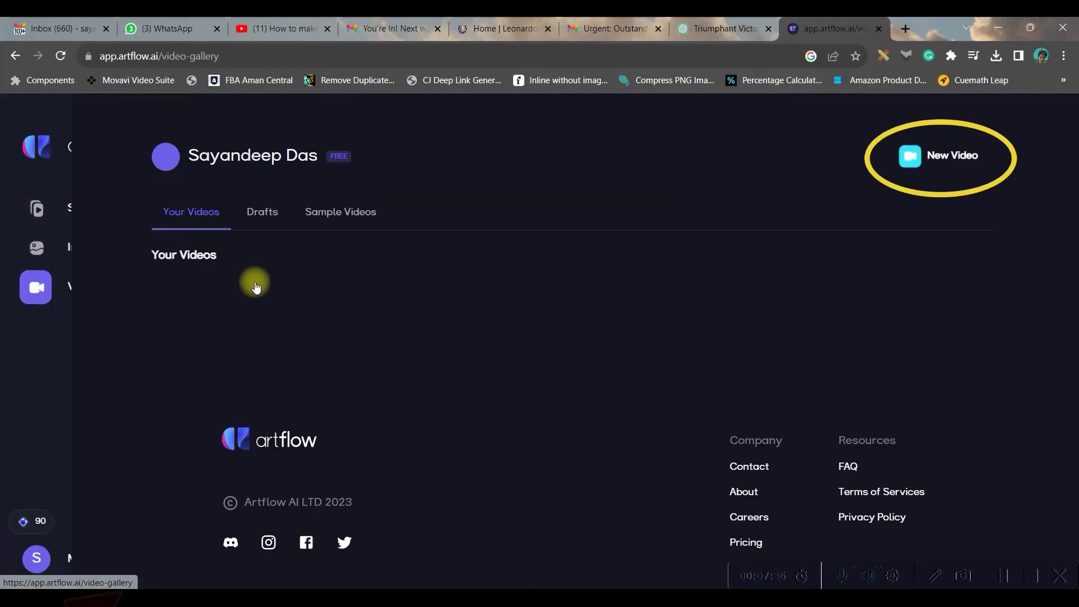
- Create a new video story and use the sunlit garden archway image as the first shot's scene
{"action": "left_click", "coordinate": [940, 155]}
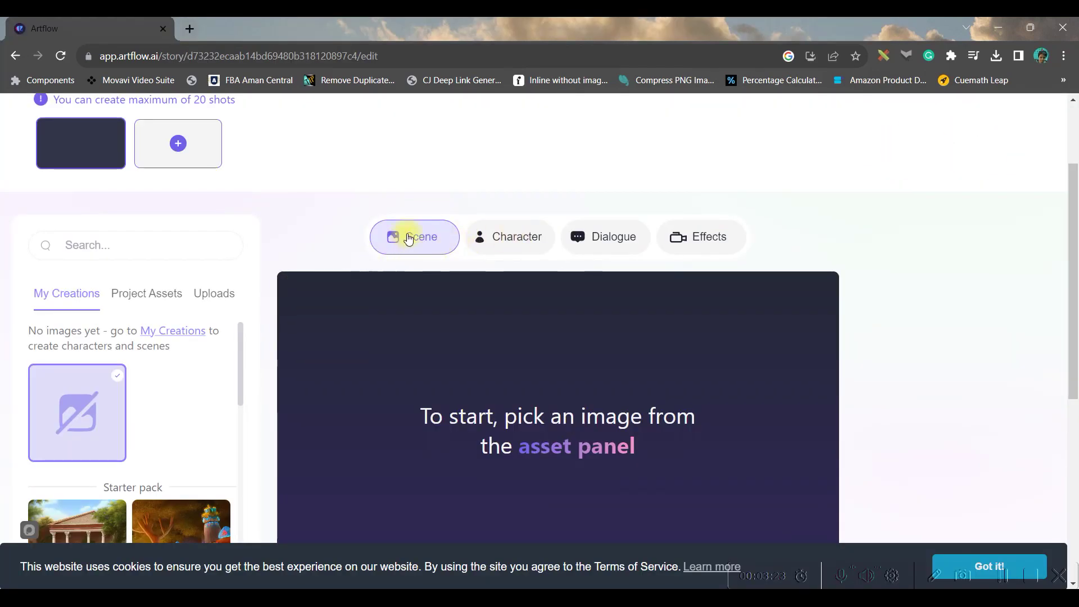
{"action": "left_click", "coordinate": [529, 243]}
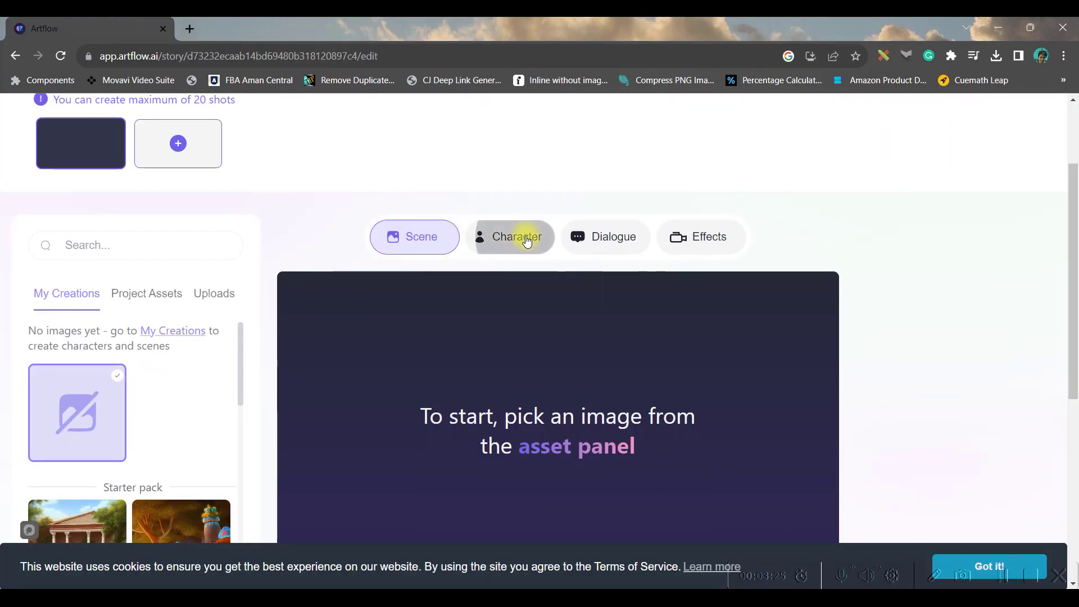
{"action": "left_click", "coordinate": [607, 240]}
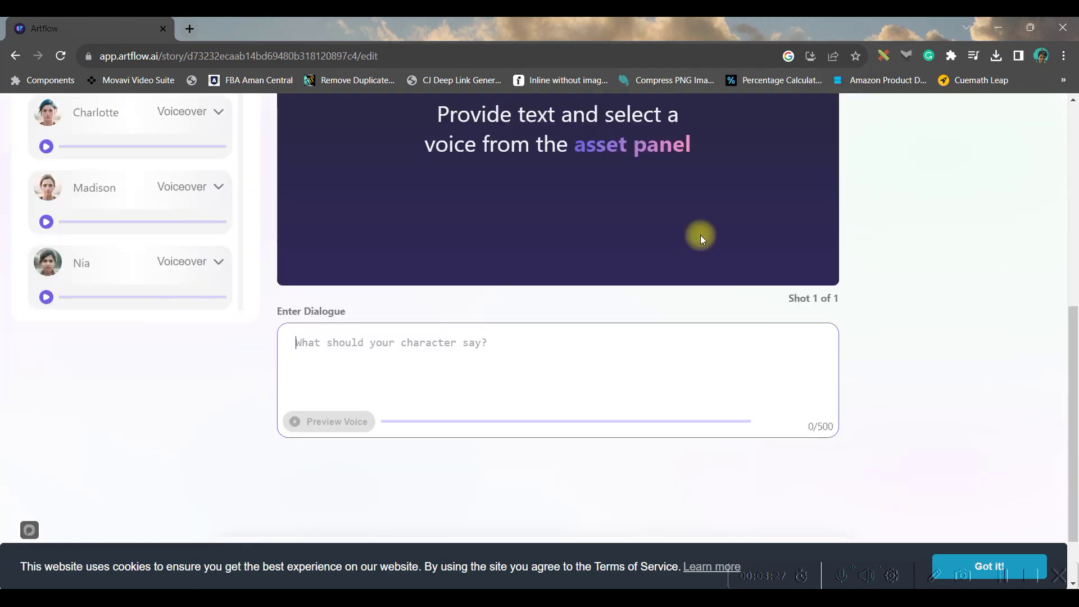
{"action": "scroll", "coordinate": [717, 241], "scroll_direction": "up", "scroll_amount": 4}
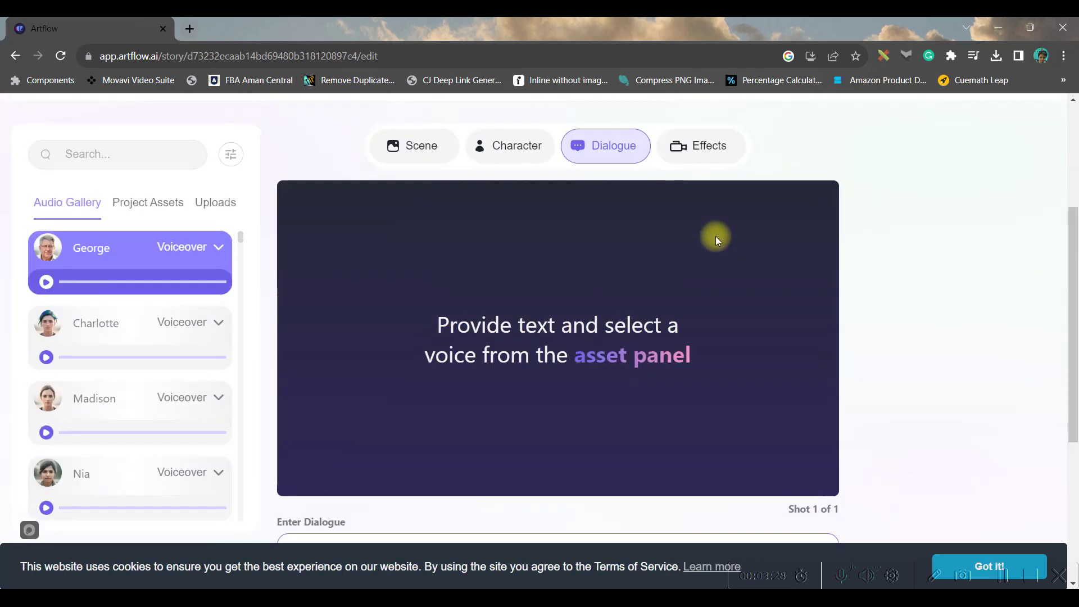
{"action": "left_click", "coordinate": [413, 145]}
{"action": "scroll", "coordinate": [178, 381], "scroll_direction": "down", "scroll_amount": 4}
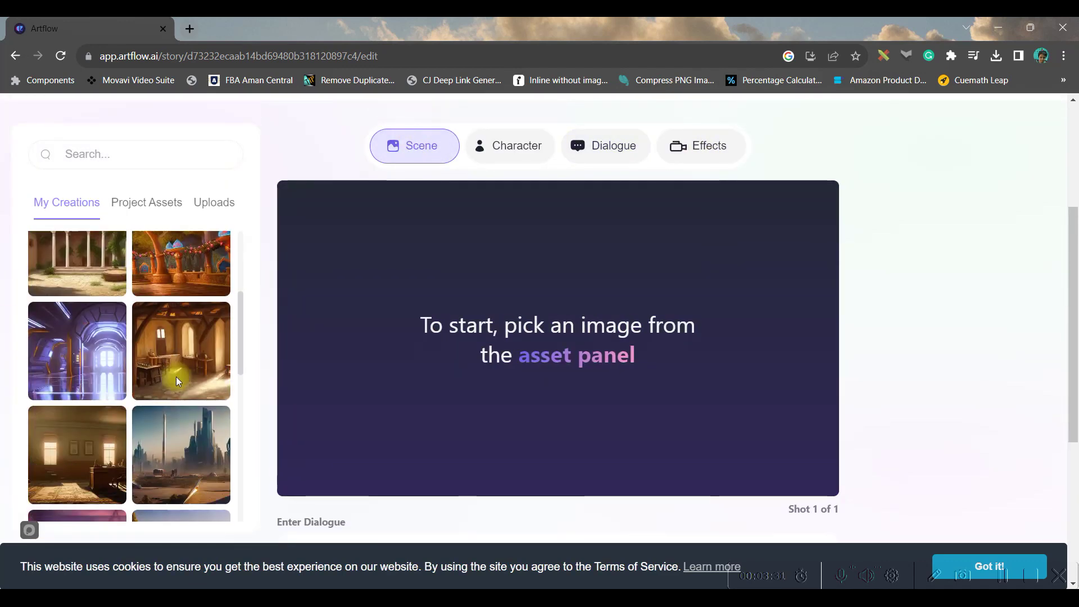
{"action": "scroll", "coordinate": [121, 390], "scroll_direction": "down", "scroll_amount": 4}
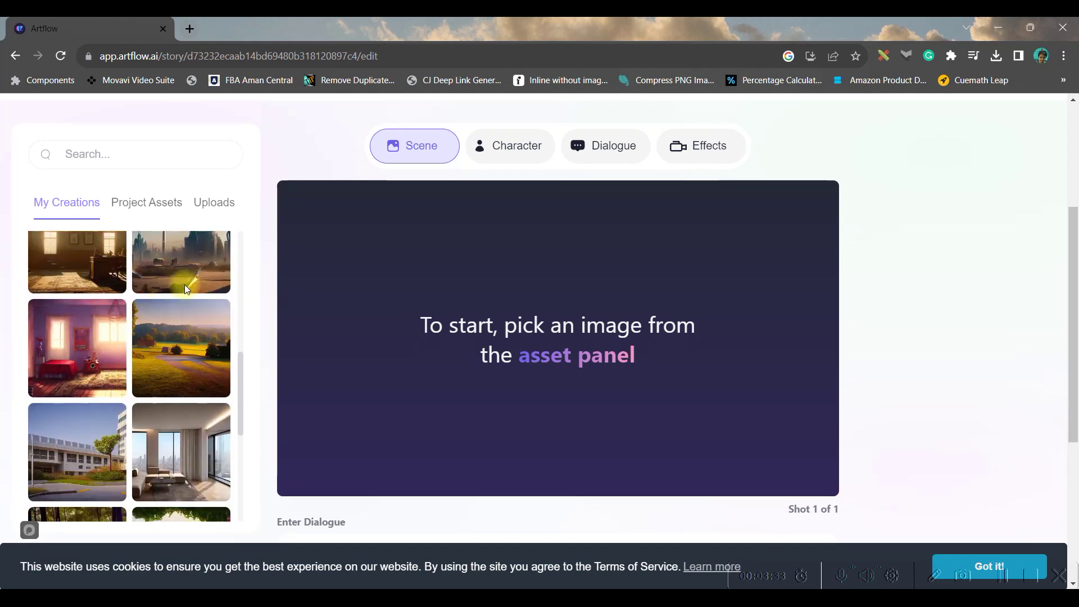
{"action": "left_click", "coordinate": [172, 305]}
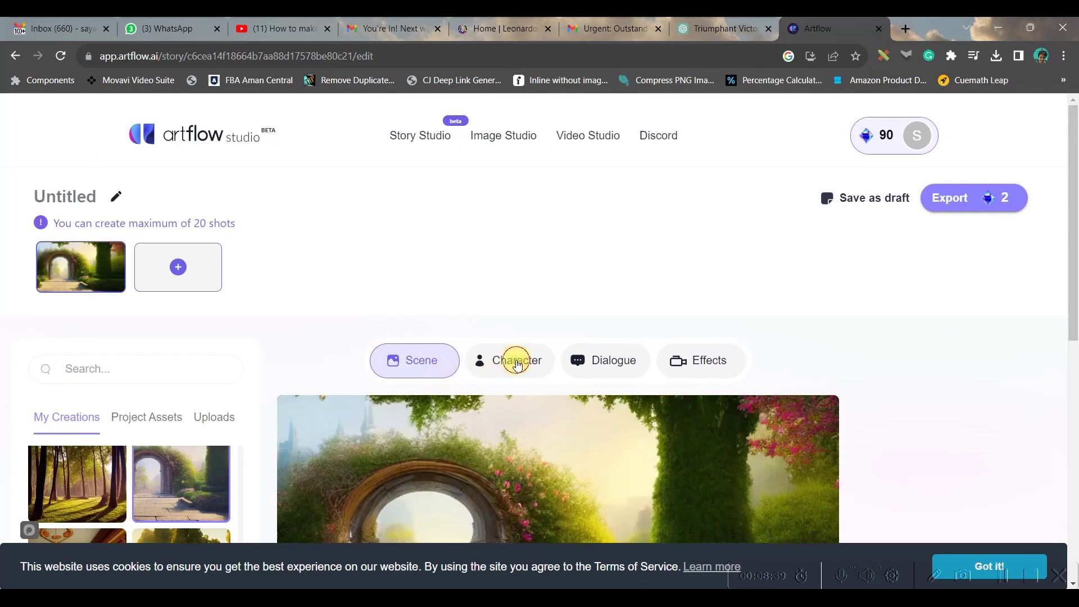
- Add the crowned princess character to the shot and shift her to the right
{"action": "left_click", "coordinate": [517, 365]}
{"action": "left_click", "coordinate": [184, 487]}
{"action": "scroll", "coordinate": [645, 423], "scroll_direction": "down", "scroll_amount": 3}
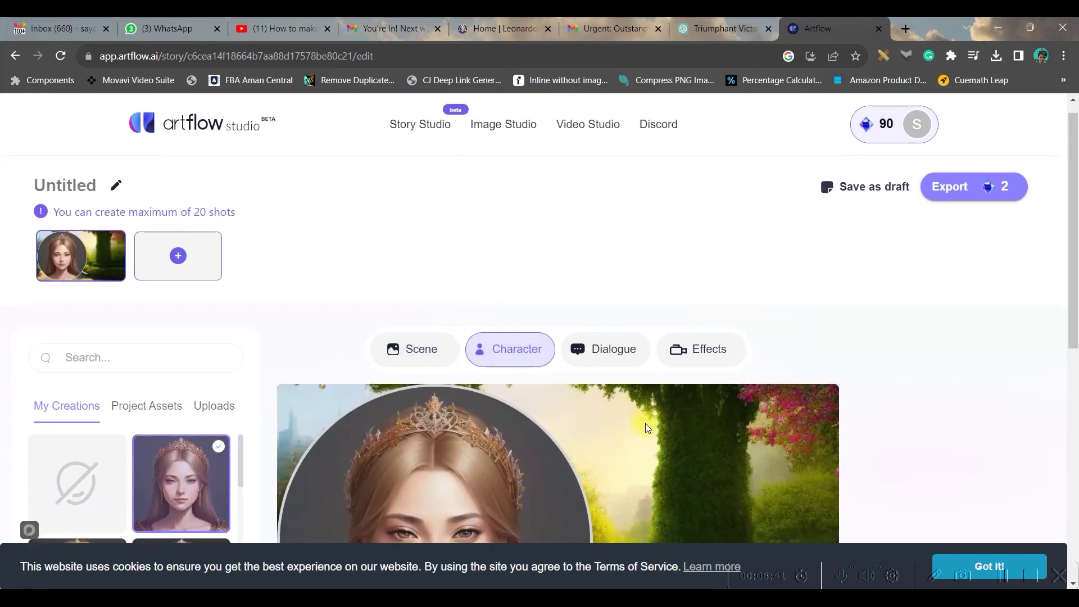
{"action": "left_click_drag", "start_coordinate": [547, 421], "coordinate": [591, 418]}
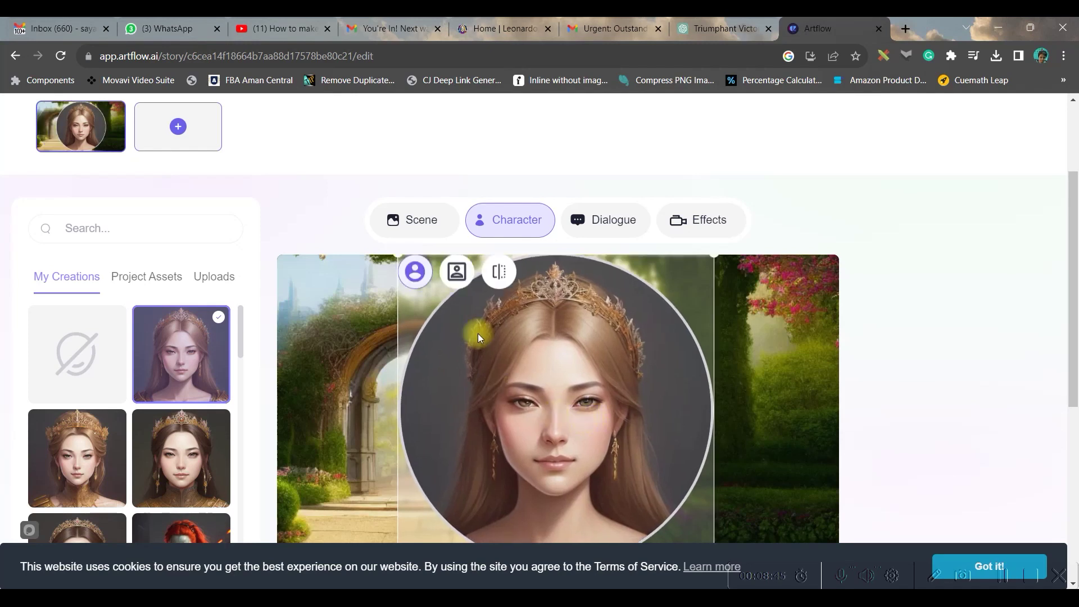
- Make the princess a rectangular portrait and shrink its frame slightly
{"action": "left_click", "coordinate": [458, 275]}
{"action": "left_click", "coordinate": [459, 275]}
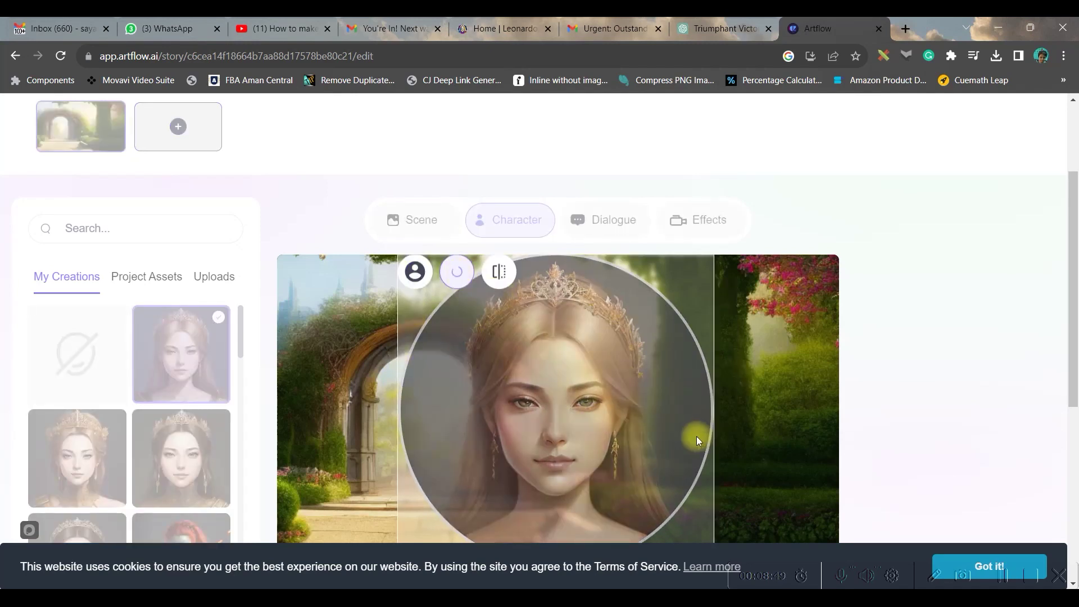
{"action": "scroll", "coordinate": [533, 376], "scroll_direction": "down", "scroll_amount": 1}
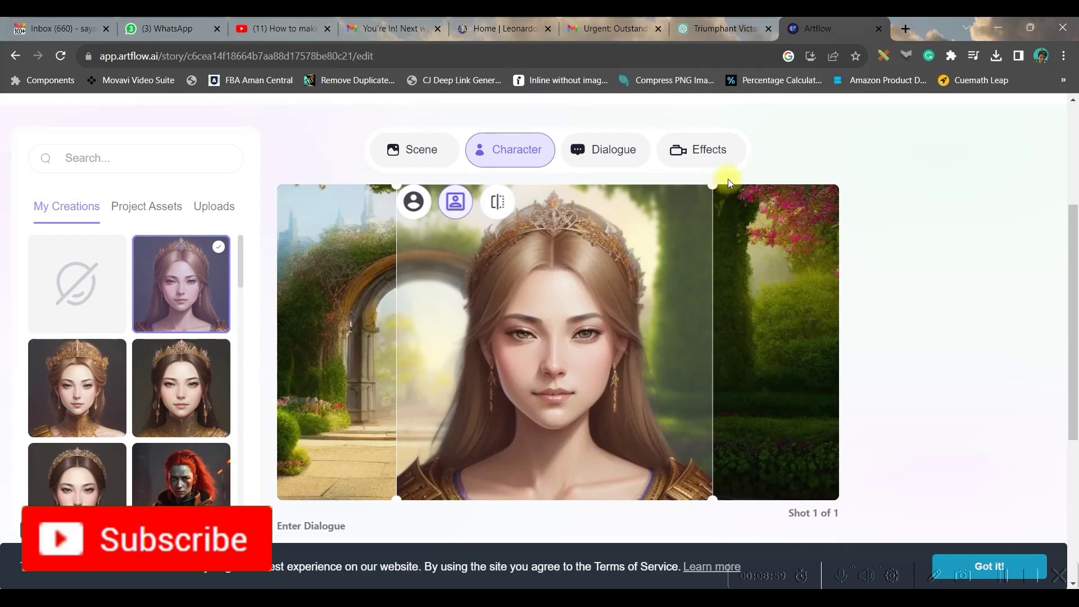
{"action": "left_click_drag", "start_coordinate": [713, 185], "coordinate": [694, 200]}
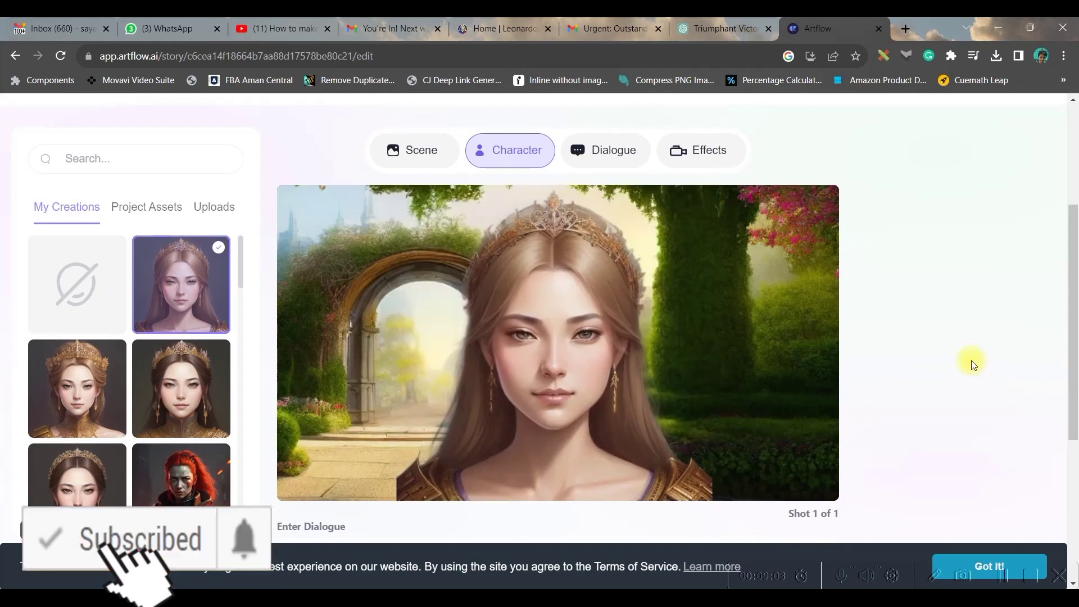
{"action": "scroll", "coordinate": [973, 364], "scroll_direction": "up", "scroll_amount": 3}
- Paste the princess's 403-character greeting speech into the shot's dialogue
{"action": "left_click", "coordinate": [618, 291]}
{"action": "scroll", "coordinate": [358, 531], "scroll_direction": "up", "scroll_amount": 2}
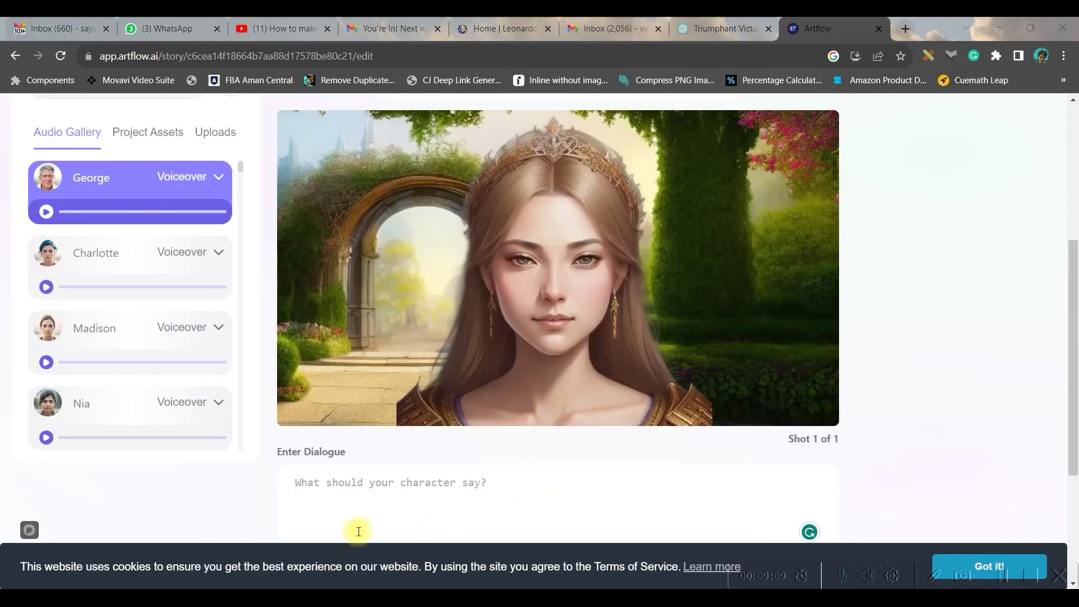
{"action": "scroll", "coordinate": [421, 496], "scroll_direction": "down", "scroll_amount": 2}
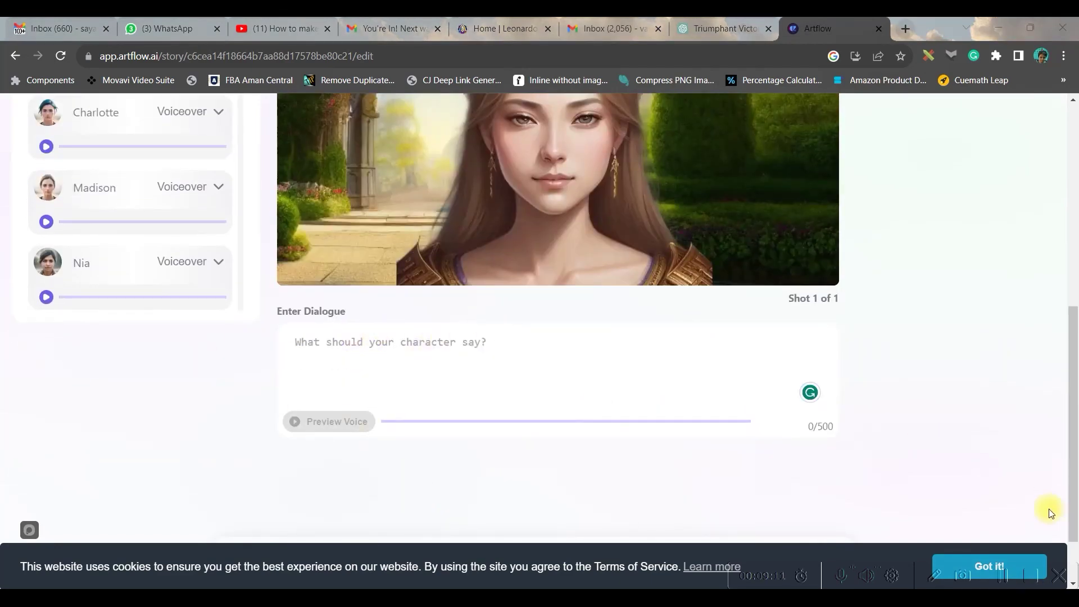
{"action": "left_click", "coordinate": [490, 354]}
{"action": "type", "text": "Greetings, I am Princess Mariya, a blend of tradition and progress. Guided by compassion and knowledge, I embrace diplomacy, unity, and empathy. With a love for arts and sciences, I connect with our diverse subjects. Leading by example, I aspire to unite and prosper, respecting our legacy while embracing change. With humility and dedication, I aim to weave a promising future for our realm. Thank you."}
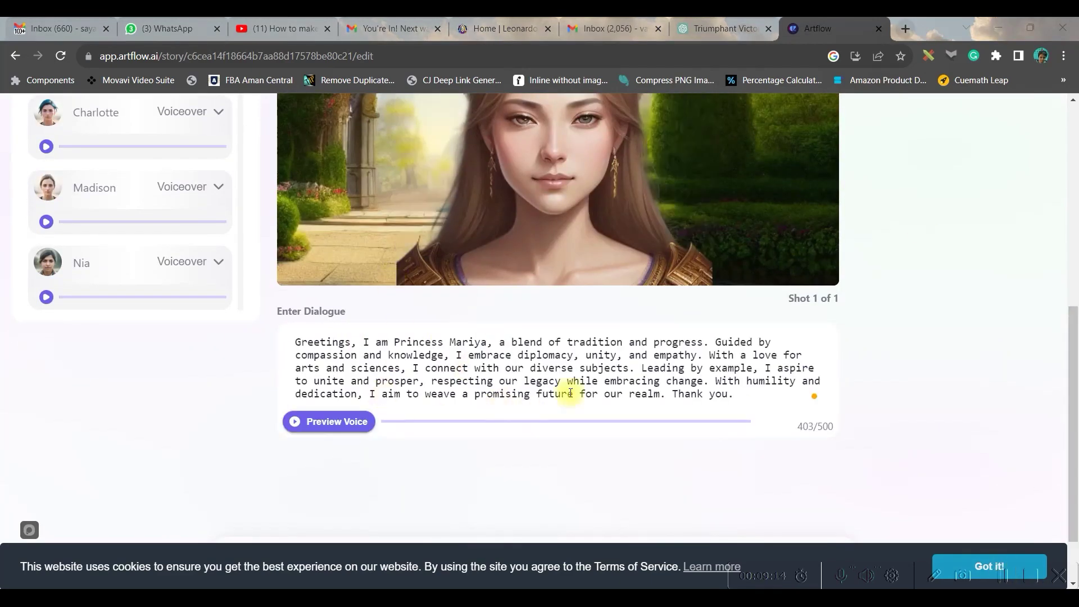
- Choose Charlotte as the speaking voice for the dialogue
{"action": "scroll", "coordinate": [146, 270], "scroll_direction": "up", "scroll_amount": 5}
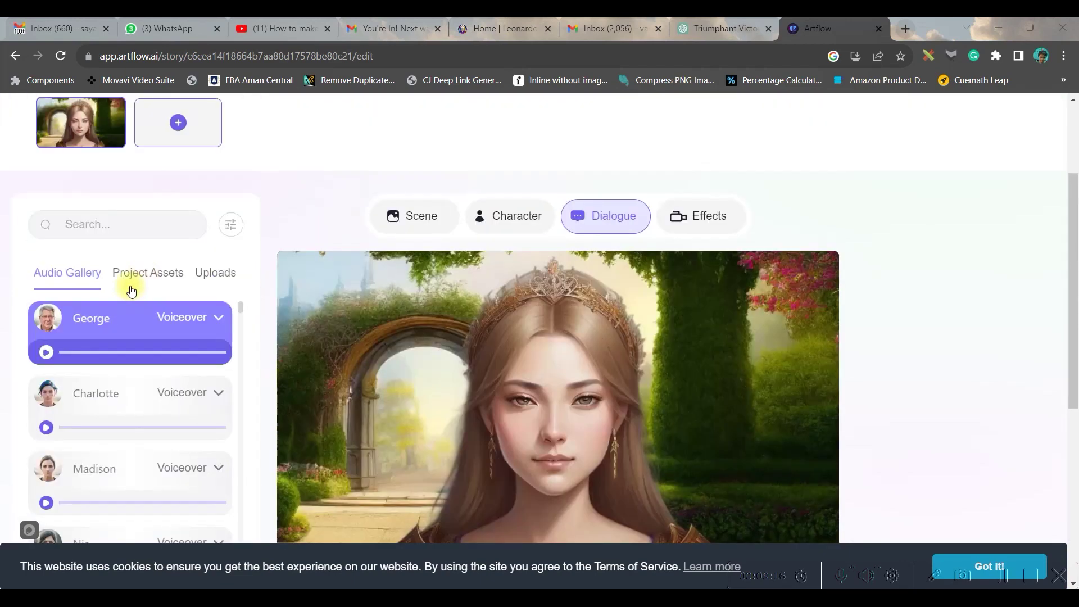
{"action": "scroll", "coordinate": [93, 356], "scroll_direction": "down", "scroll_amount": 2}
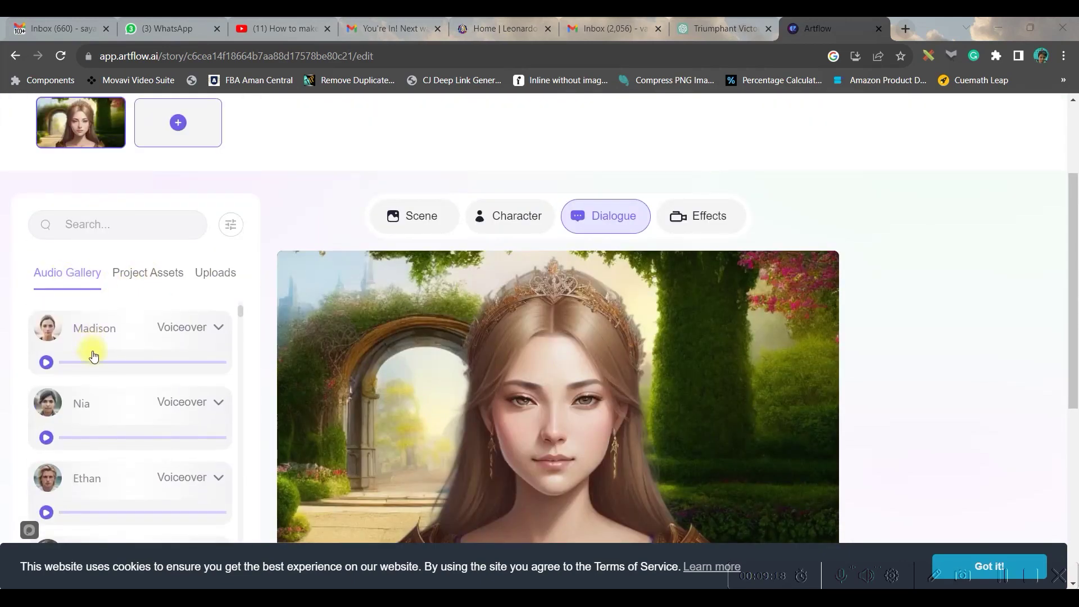
{"action": "scroll", "coordinate": [46, 367], "scroll_direction": "down", "scroll_amount": 3}
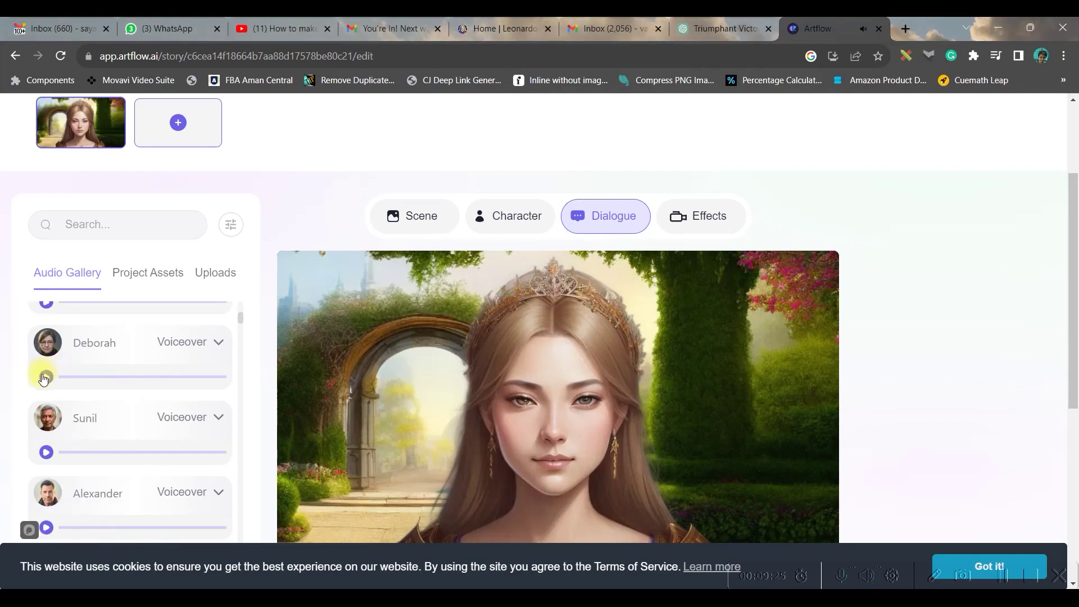
{"action": "scroll", "coordinate": [84, 397], "scroll_direction": "down", "scroll_amount": 2}
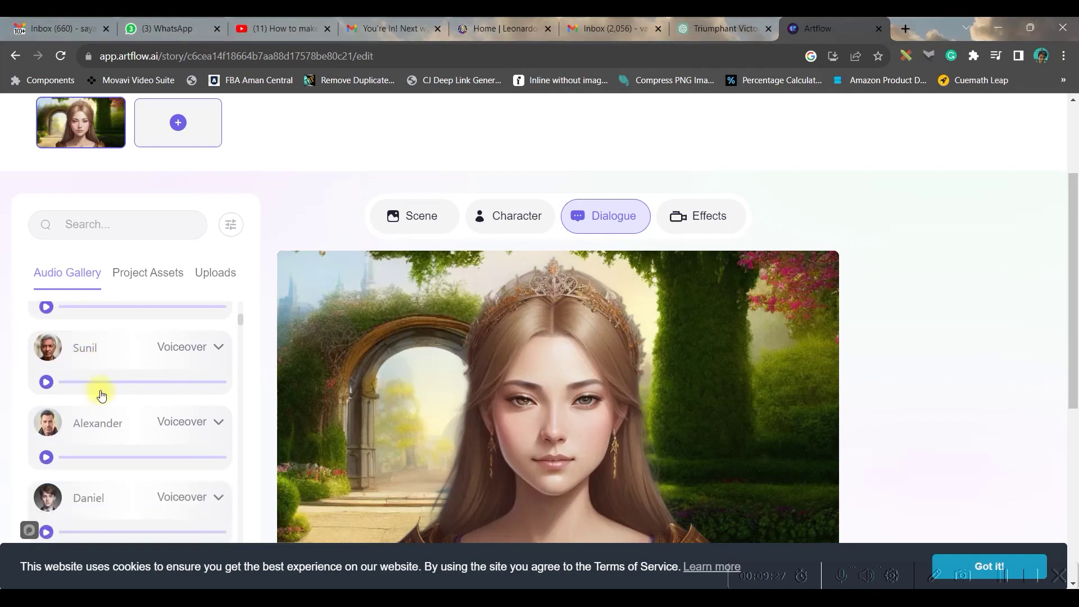
{"action": "scroll", "coordinate": [101, 396], "scroll_direction": "down", "scroll_amount": 1}
{"action": "scroll", "coordinate": [100, 403], "scroll_direction": "down", "scroll_amount": 1}
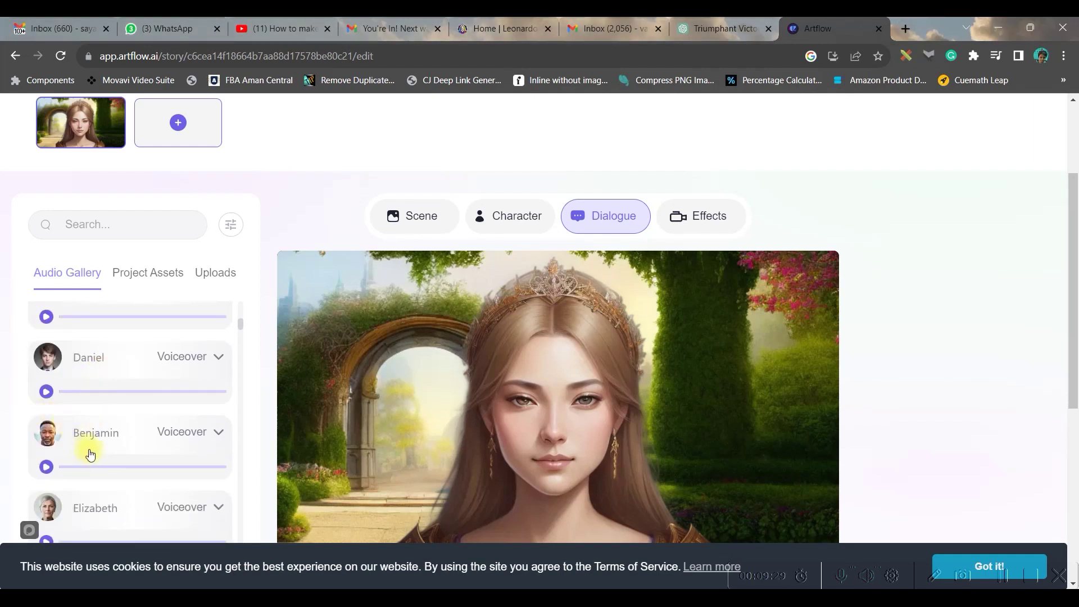
{"action": "scroll", "coordinate": [87, 433], "scroll_direction": "up", "scroll_amount": 7}
{"action": "double_click", "coordinate": [109, 406]}
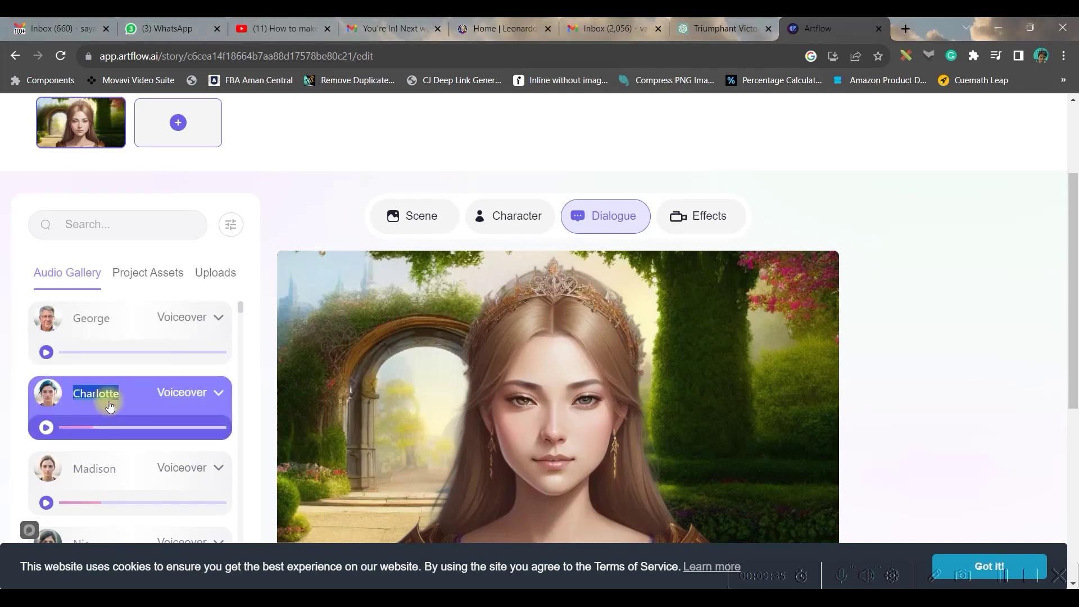
{"action": "left_click", "coordinate": [144, 410]}
{"action": "double_click", "coordinate": [96, 412]}
{"action": "left_click", "coordinate": [743, 275]}
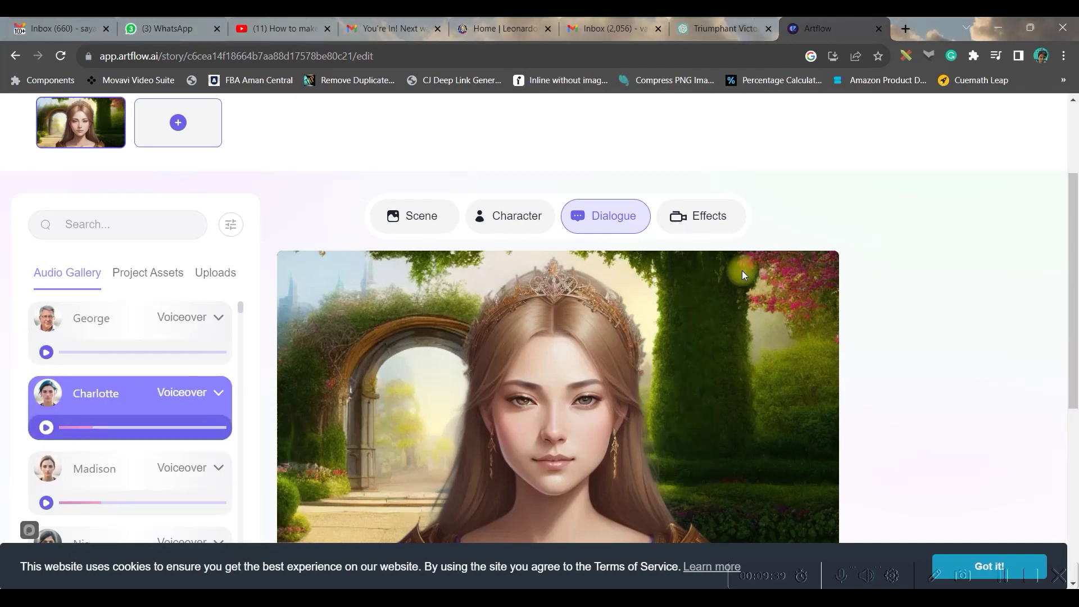
{"action": "left_click", "coordinate": [725, 223]}
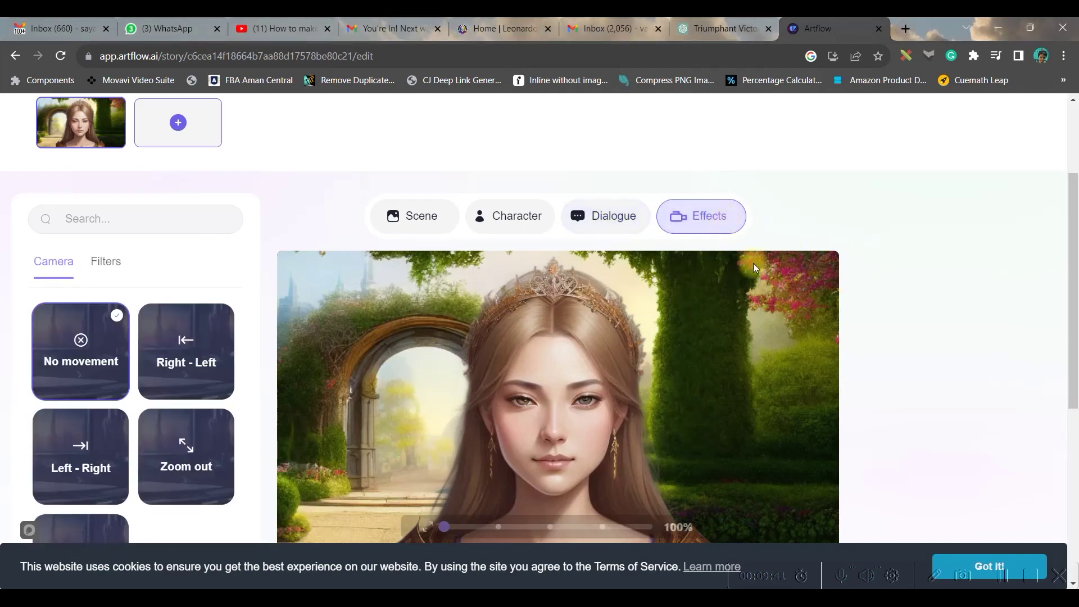
- Preview Right - Left, Zoom out and Zoom in camera moves, finally applying Zoom out
{"action": "left_click", "coordinate": [185, 353]}
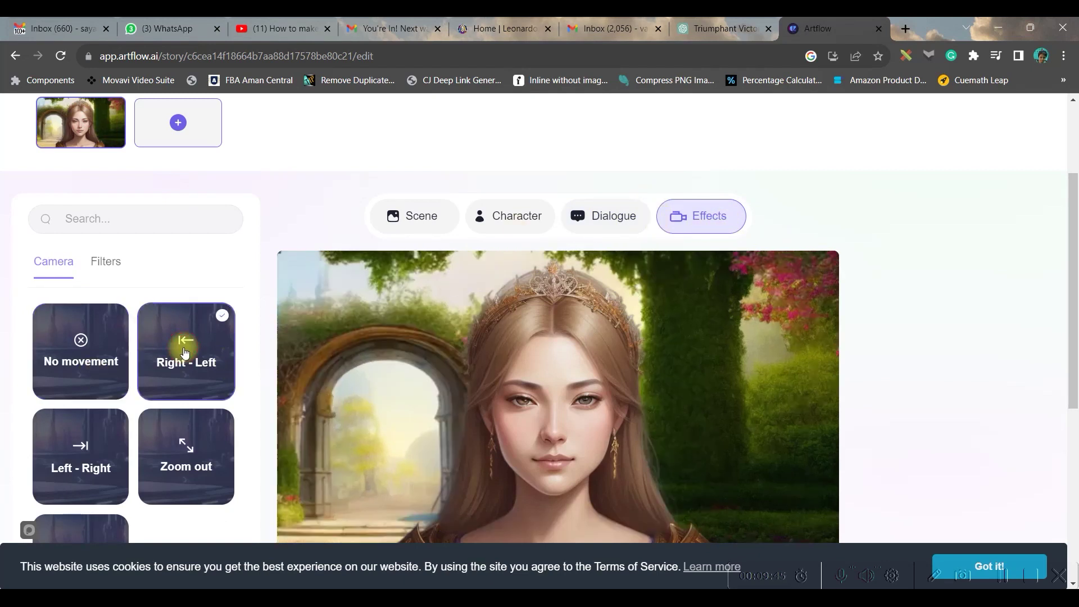
{"action": "left_click", "coordinate": [175, 465]}
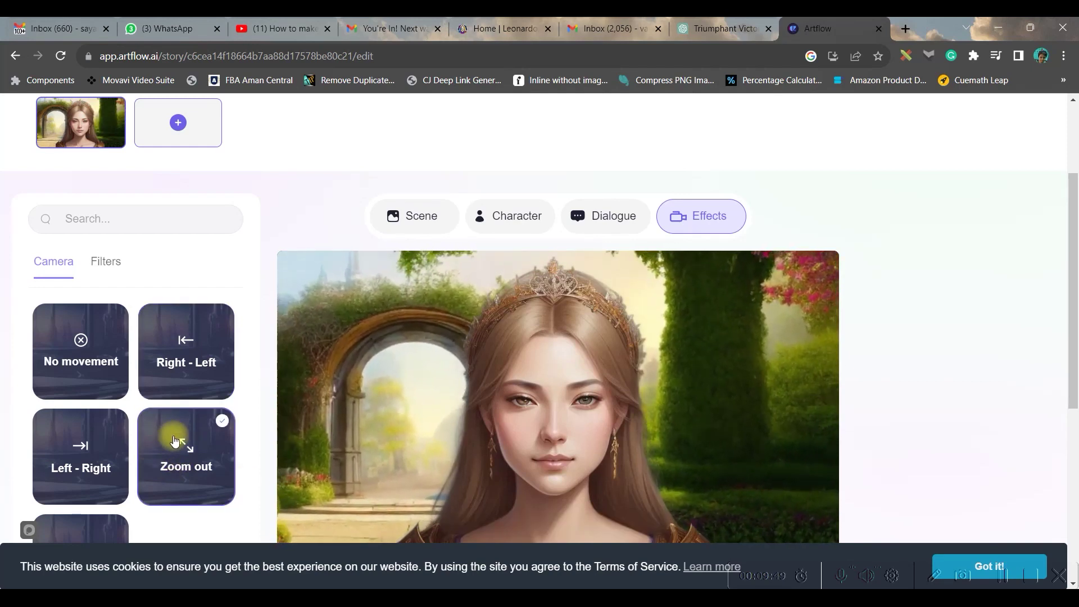
{"action": "scroll", "coordinate": [174, 437], "scroll_direction": "down", "scroll_amount": 4}
{"action": "left_click", "coordinate": [82, 341]}
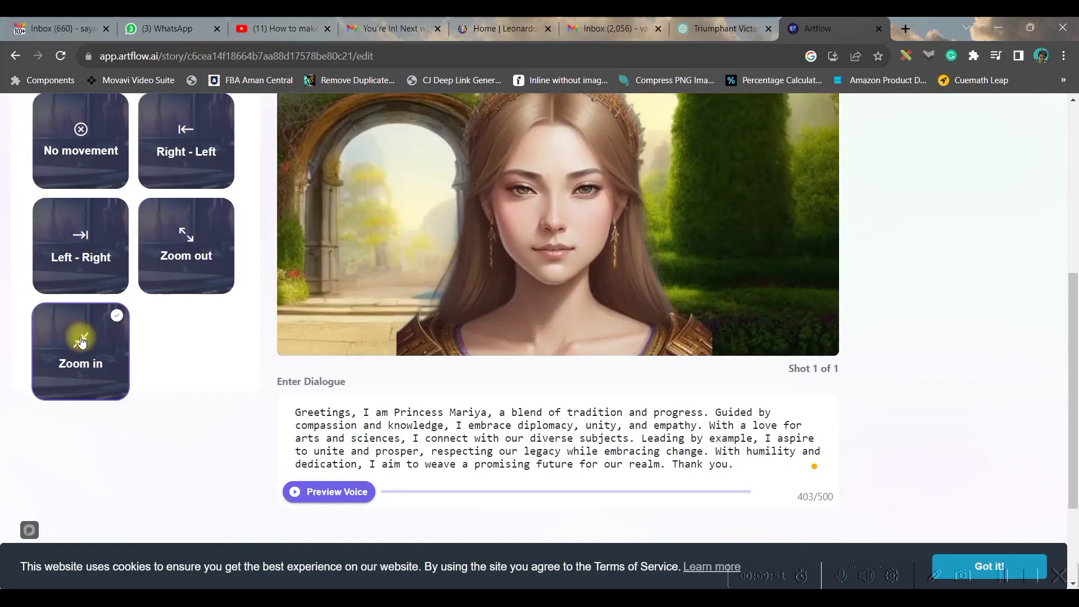
{"action": "left_click", "coordinate": [194, 236]}
- Enter the title 'Queen Mariya' in the export dialog and export the story as video
{"action": "scroll", "coordinate": [899, 475], "scroll_direction": "up", "scroll_amount": 7}
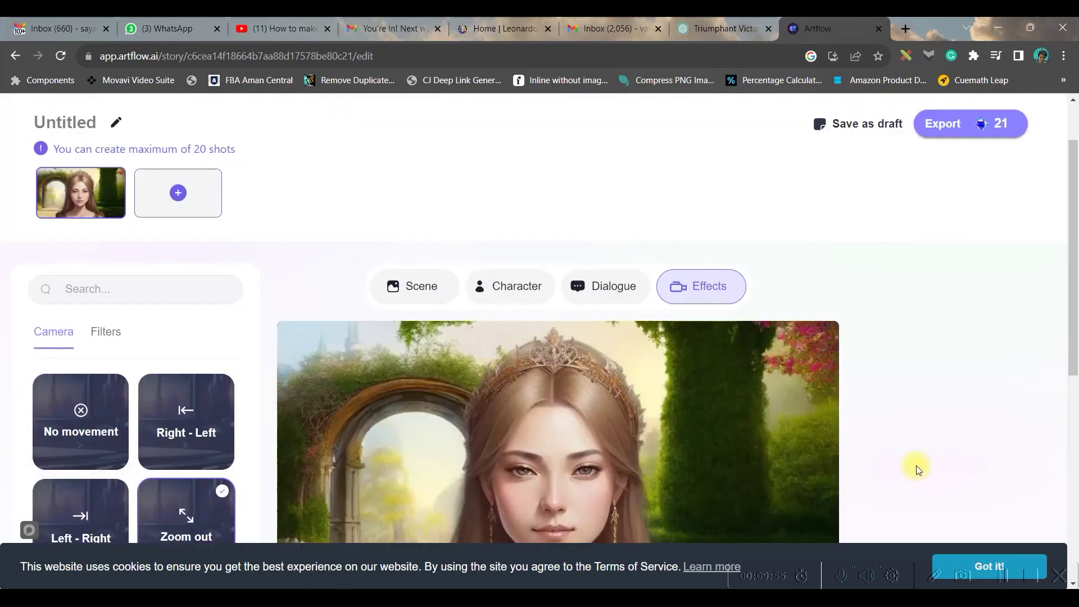
{"action": "mouse_move", "coordinate": [947, 199]}
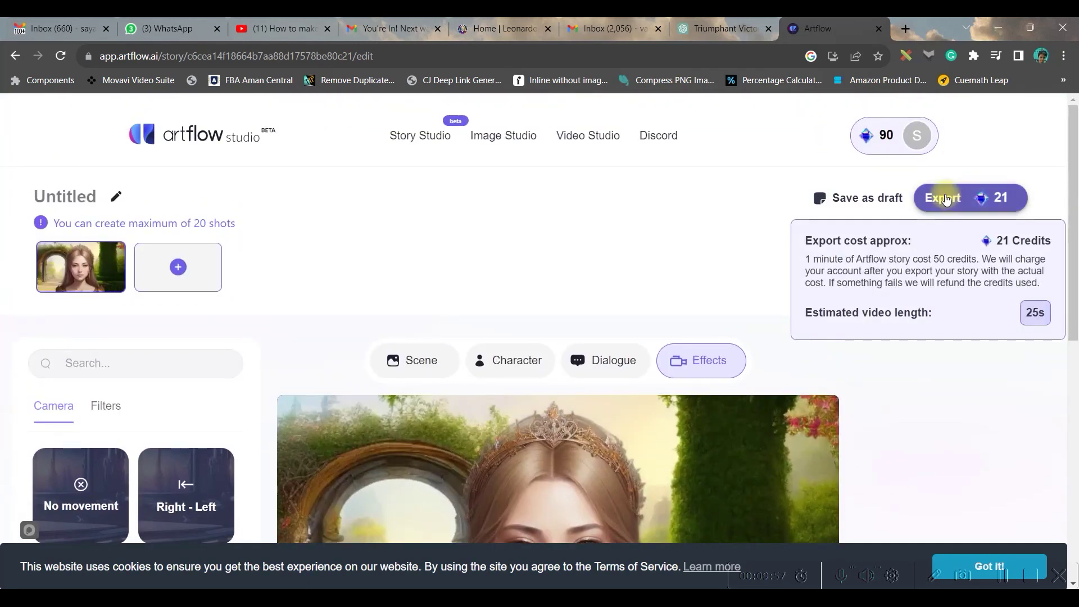
{"action": "left_click", "coordinate": [937, 200]}
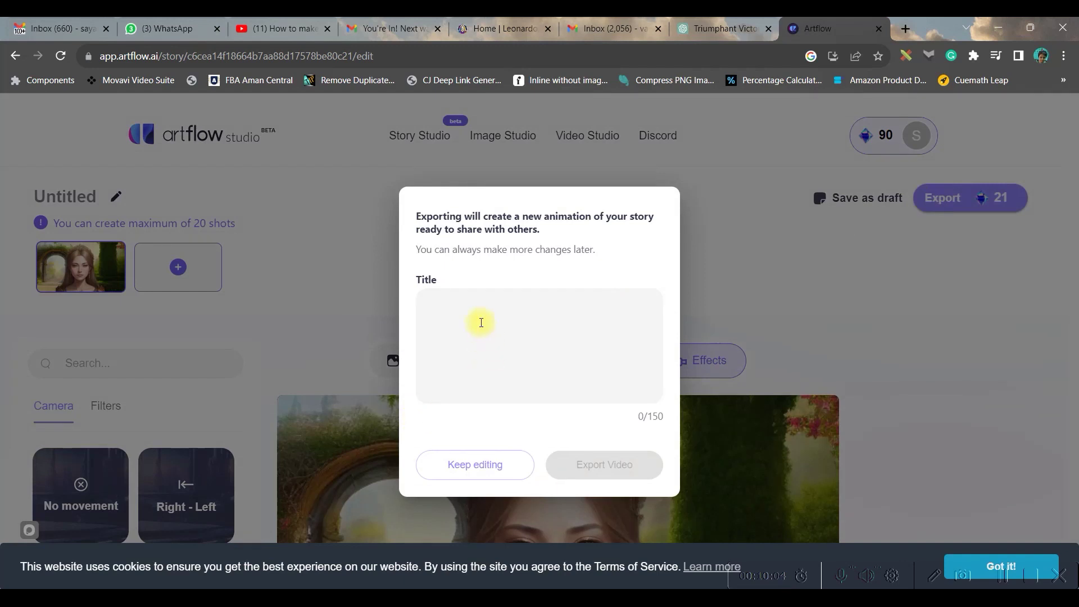
{"action": "left_click", "coordinate": [480, 321]}
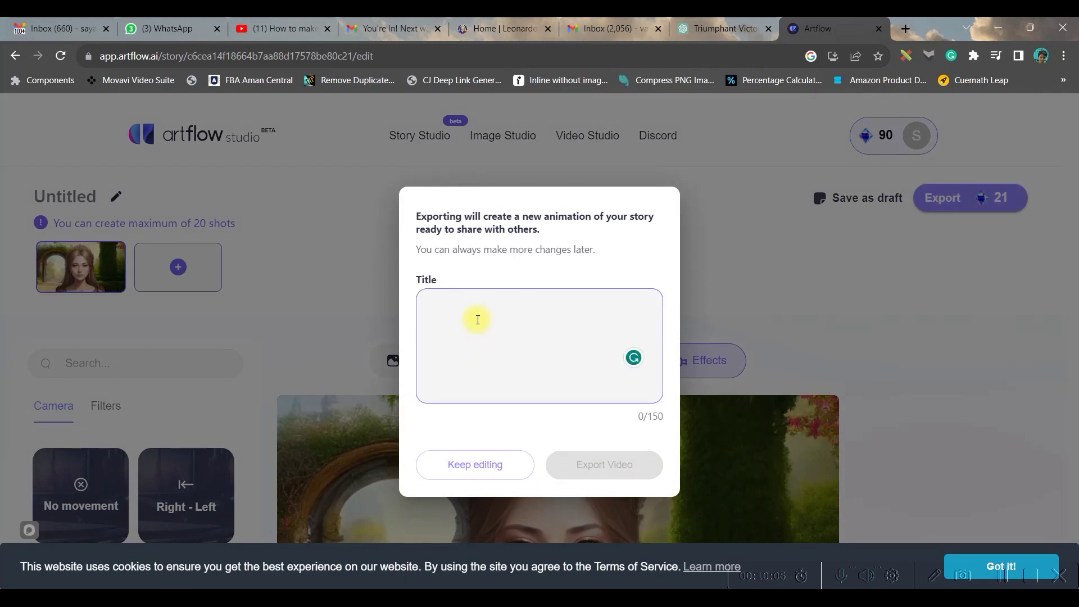
{"action": "type", "text": "Queen Mariya"}
{"action": "left_click", "coordinate": [643, 465]}
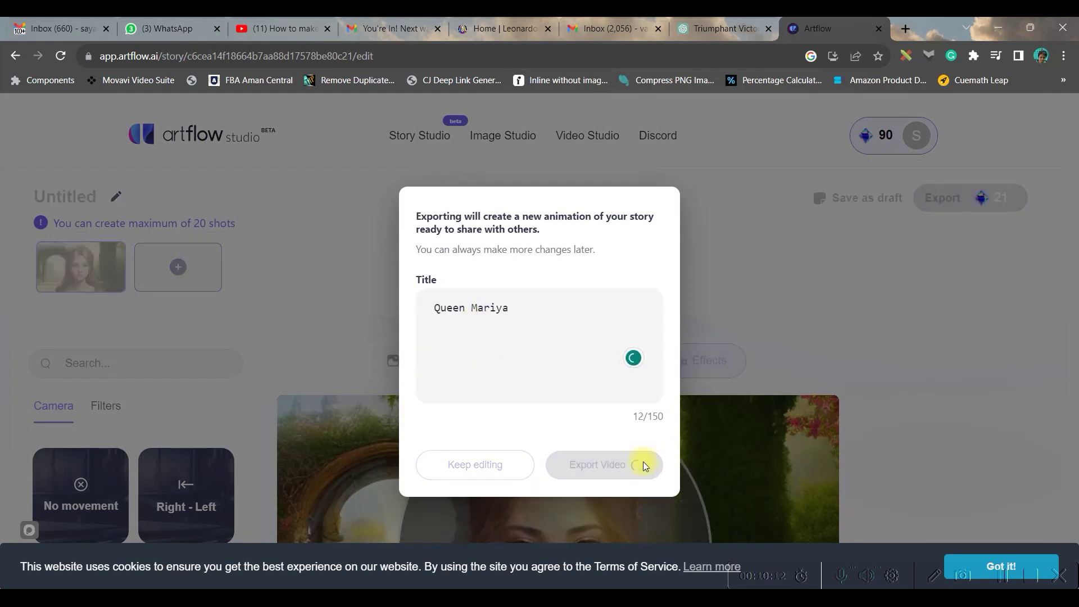